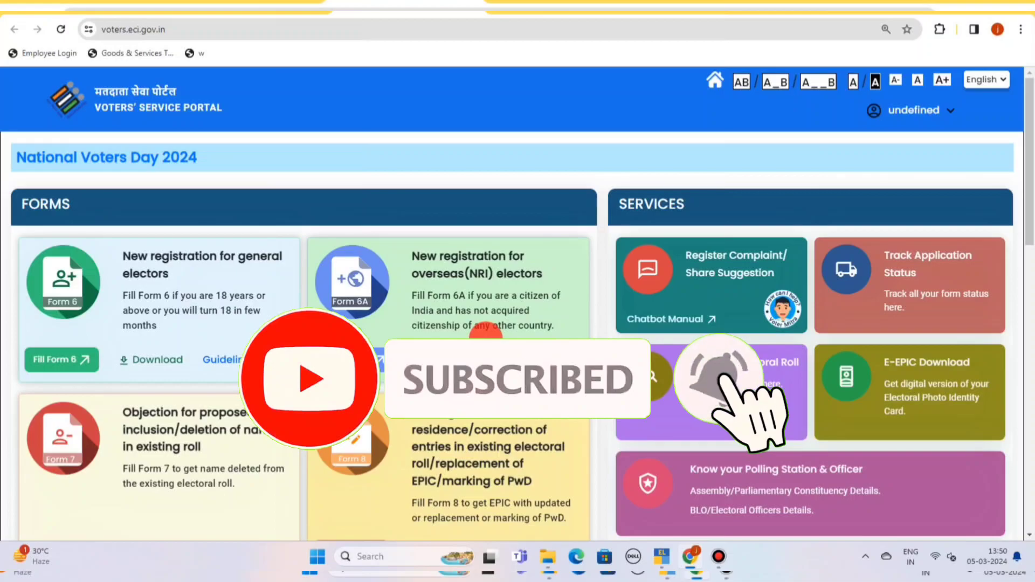
# Start Form 8 as 'Other elector' and search the roll using the elector's EPIC number
pyautogui.scroll(-1, 484, 321)
pyautogui.scroll(-5, 485, 330)
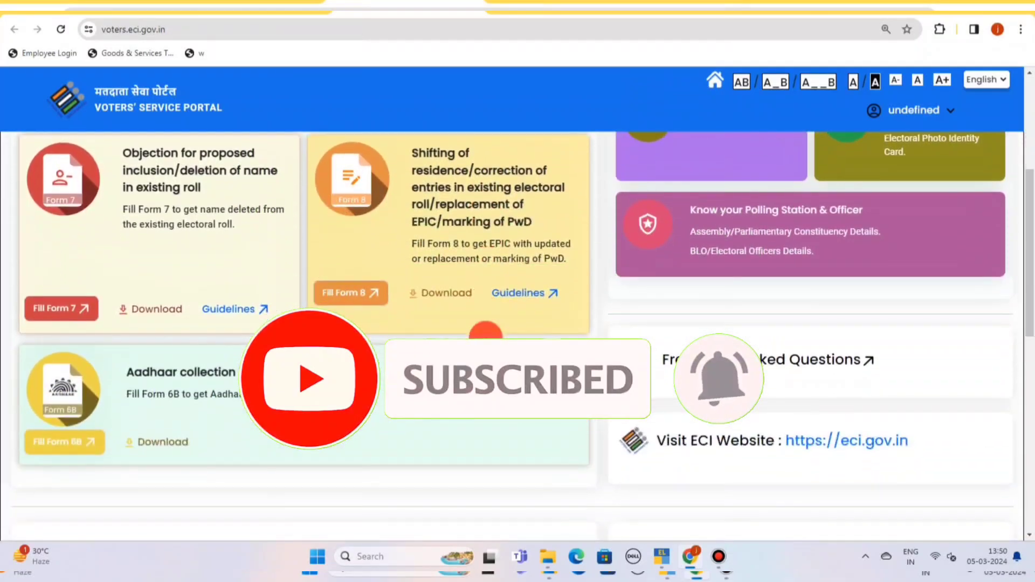
pyautogui.scroll(6, 485, 334)
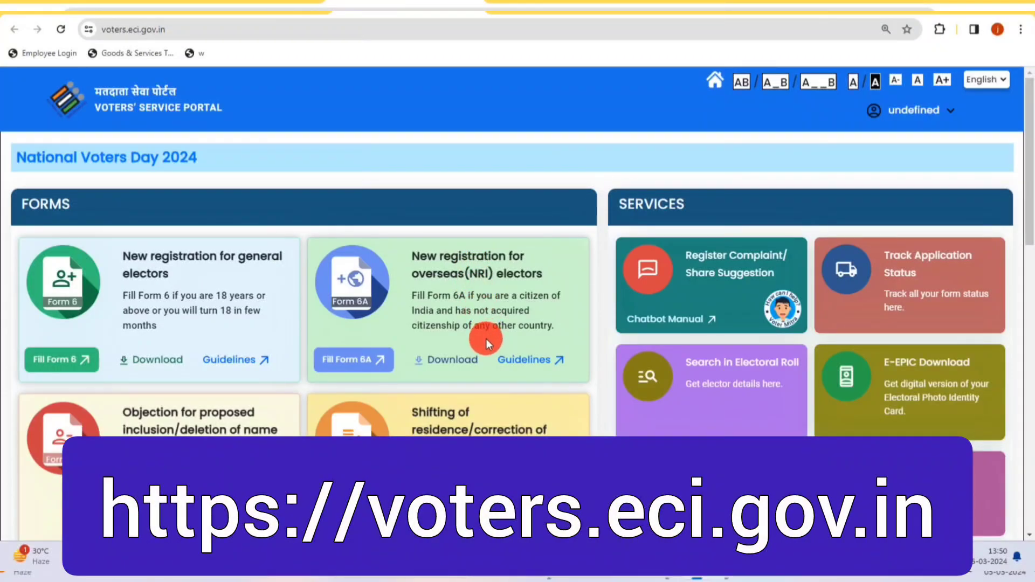
pyautogui.scroll(-5, 486, 338)
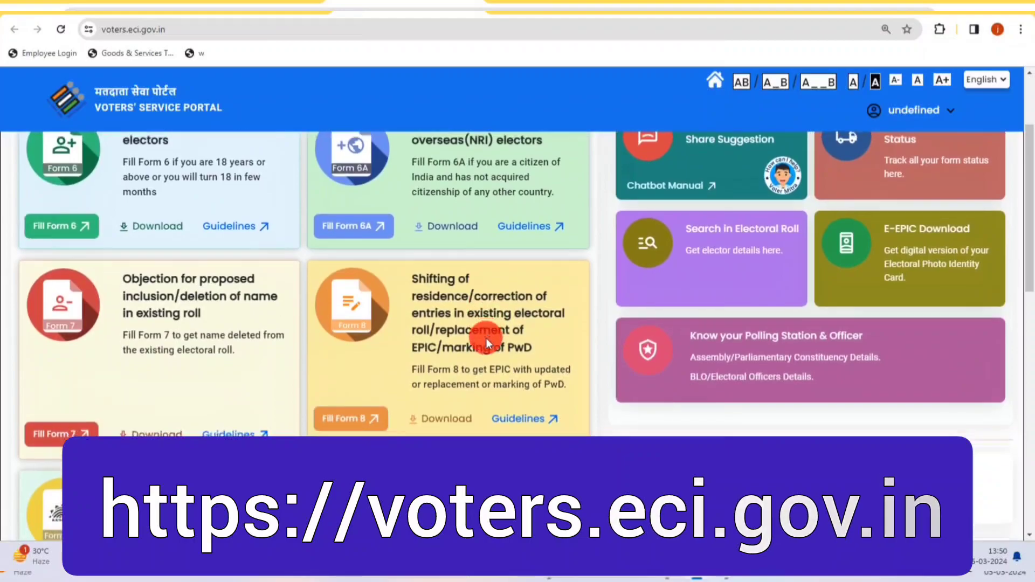
pyautogui.scroll(5, 486, 338)
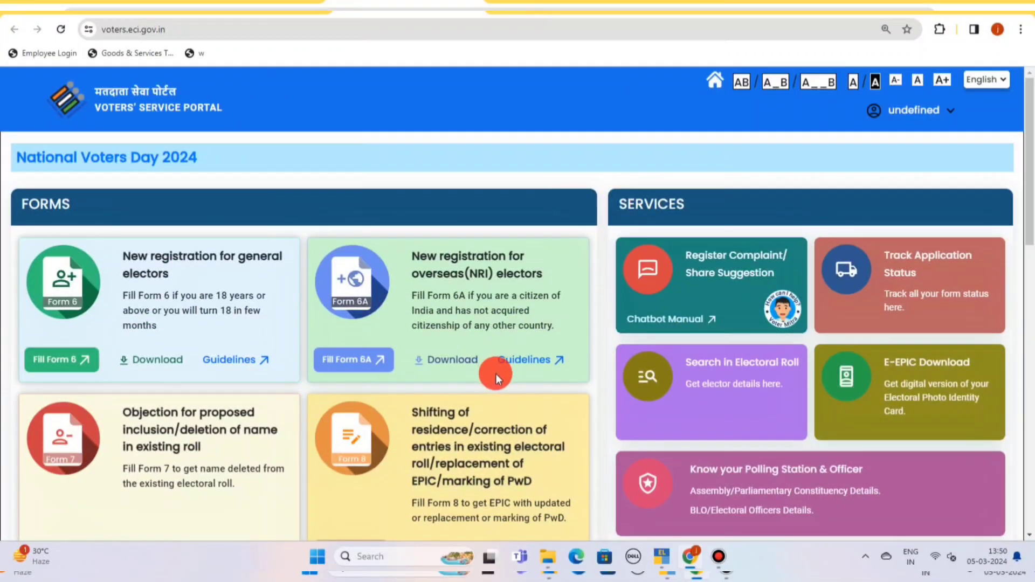
pyautogui.scroll(-1, 496, 372)
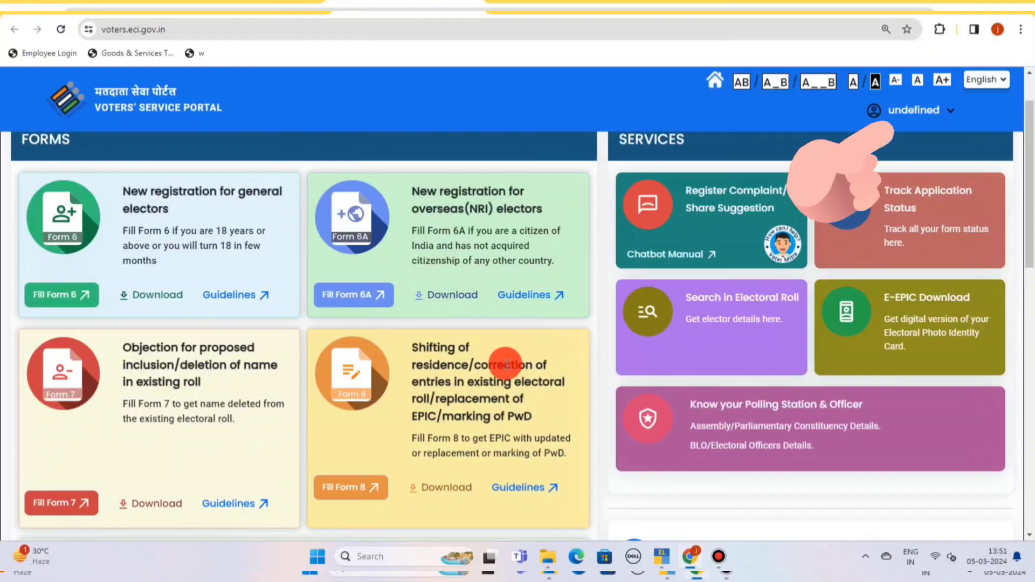
pyautogui.click(364, 491)
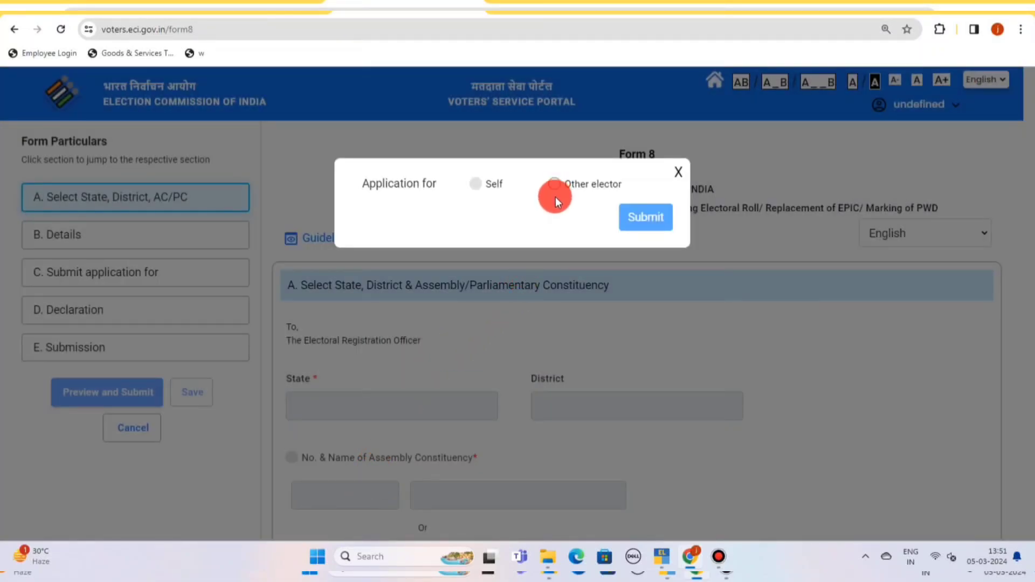
pyautogui.click(555, 184)
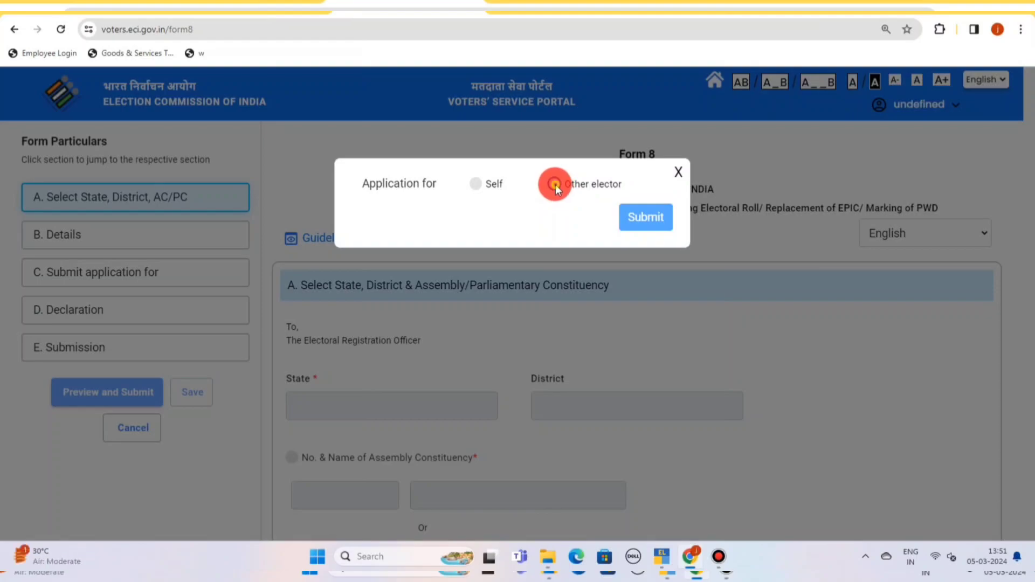
pyautogui.click(531, 226)
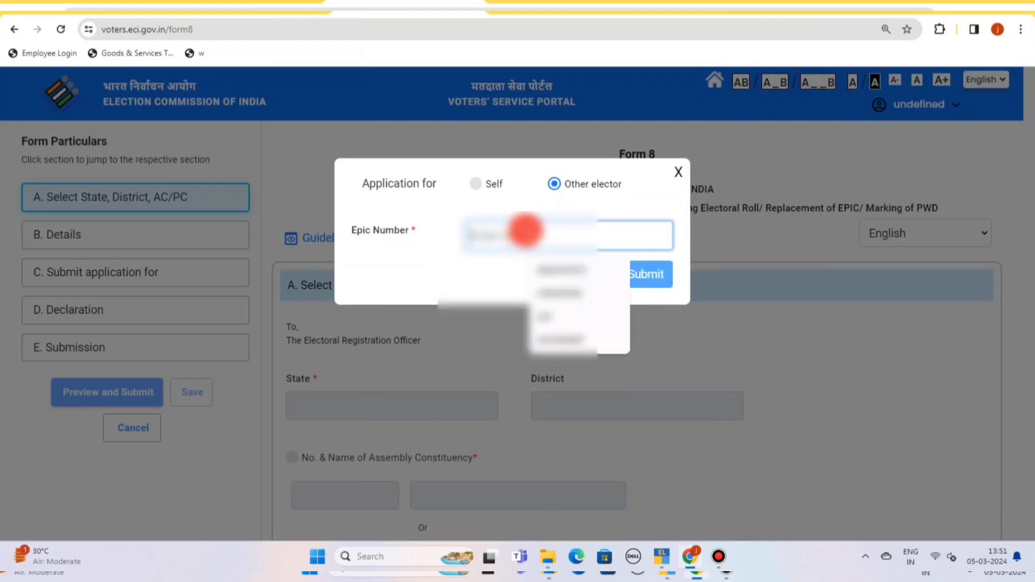
pyautogui.write('ABC')
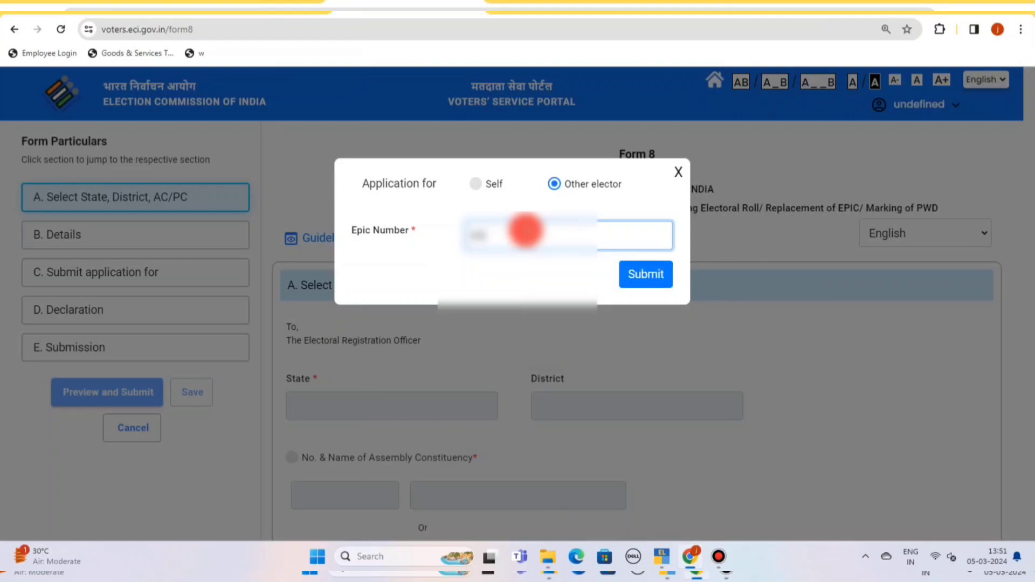
pyautogui.write('1234')
pyautogui.click(652, 276)
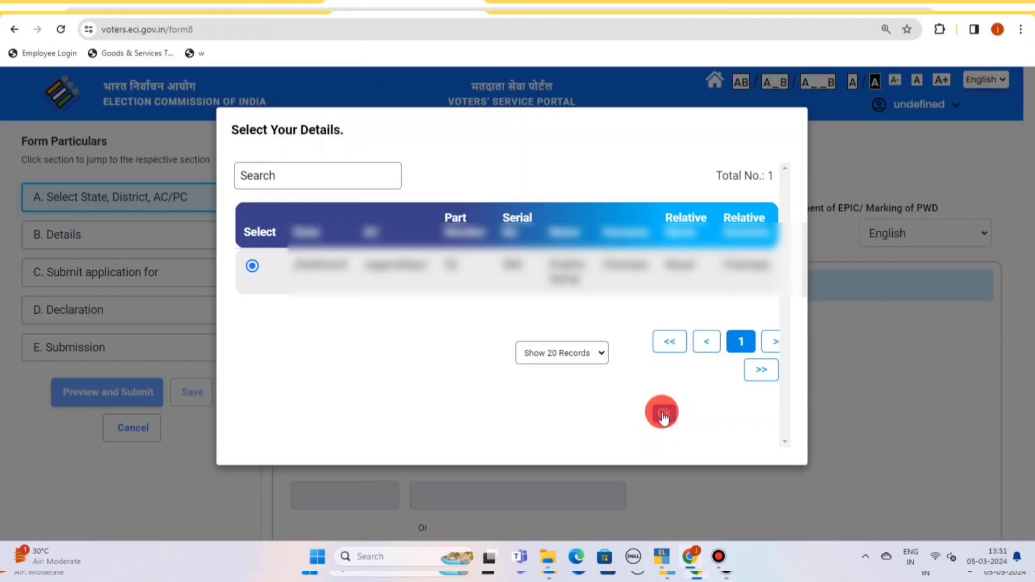
pyautogui.click(663, 414)
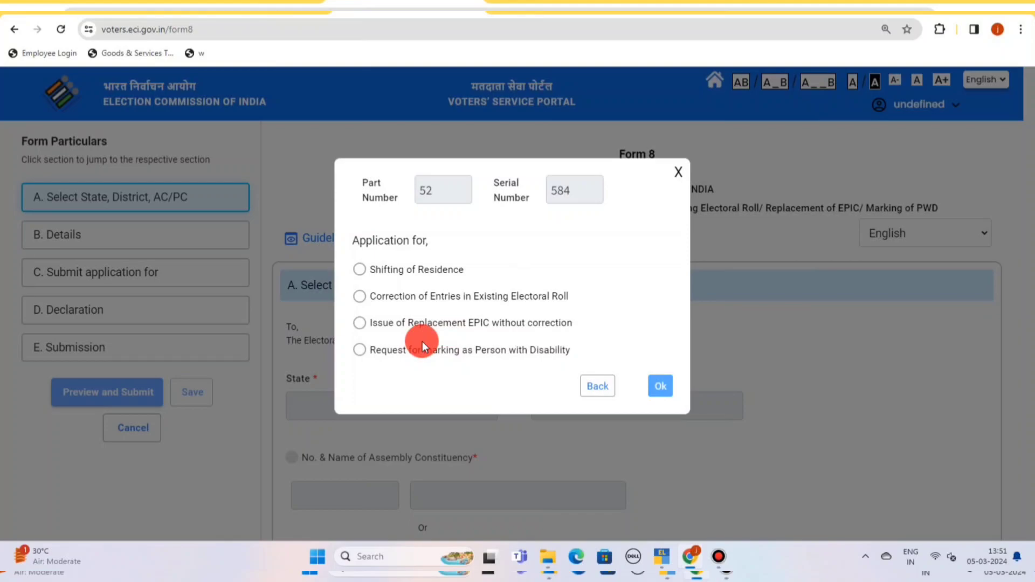
pyautogui.click(360, 297)
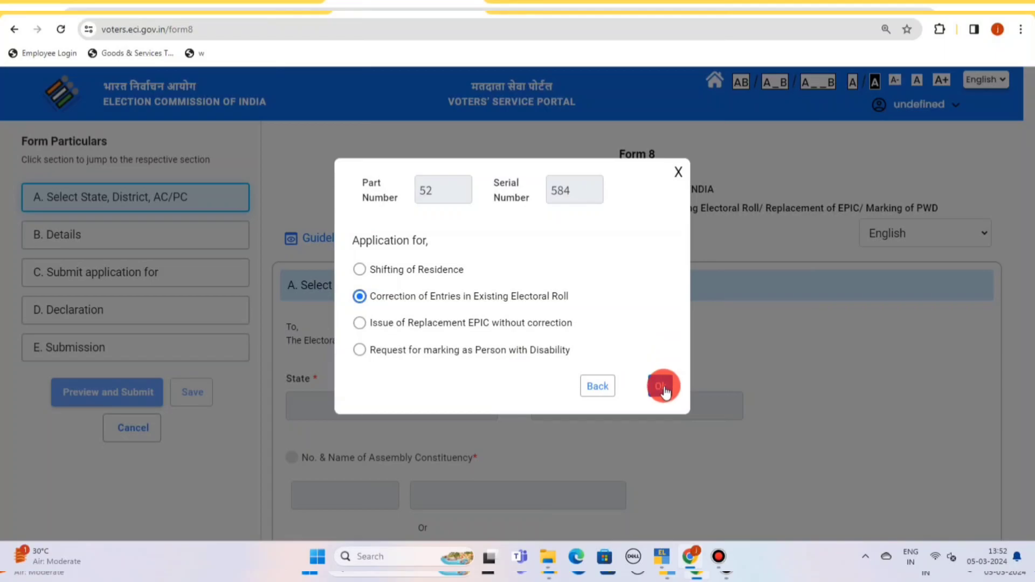
# Confirm the application type and review section A: Jharkhand, West Singhbhum, constituency 54 Jaganathpur
pyautogui.click(663, 386)
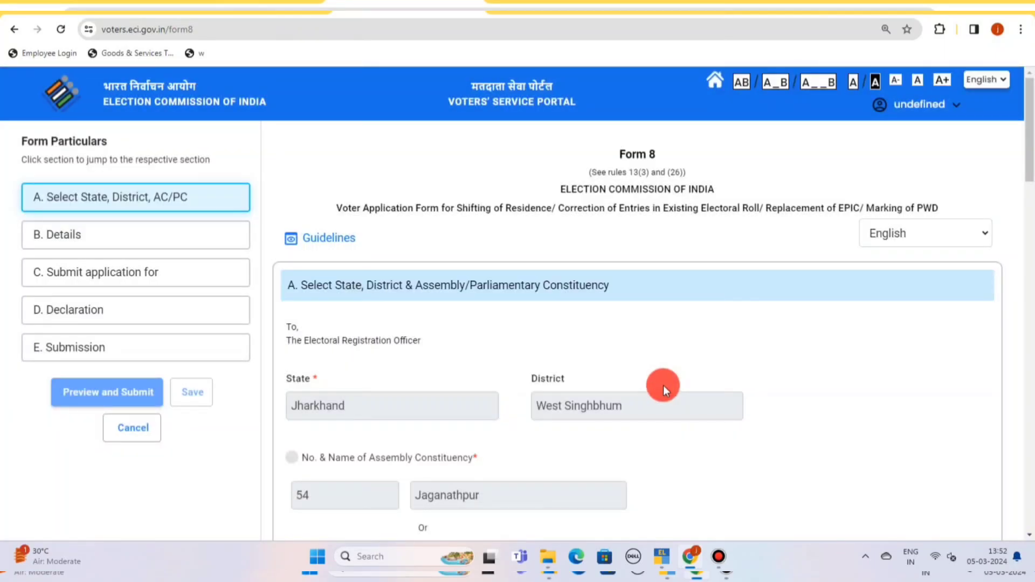
pyautogui.scroll(-2, 663, 386)
pyautogui.scroll(1, 663, 384)
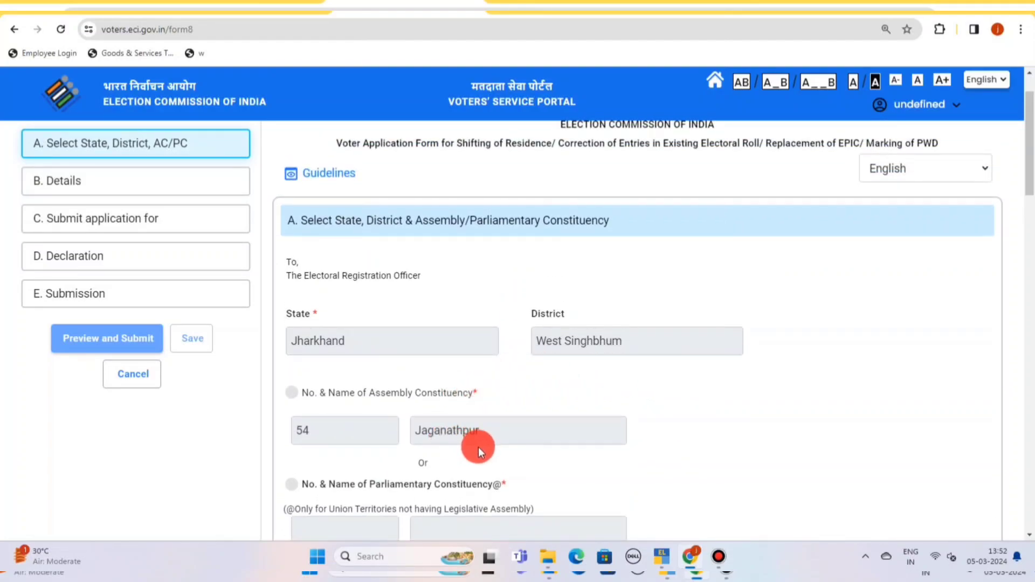
pyautogui.scroll(-2, 481, 445)
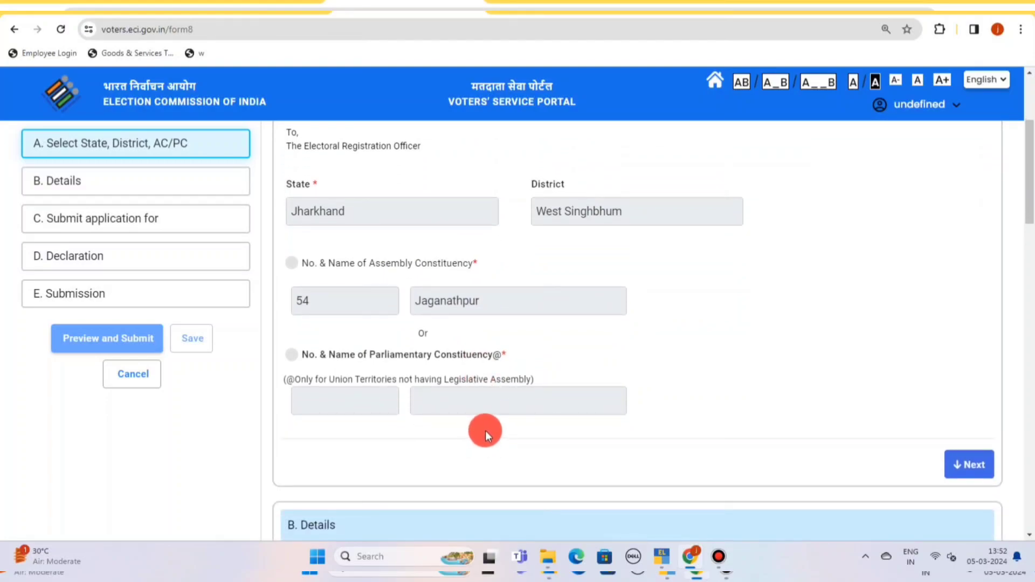
pyautogui.scroll(1, 485, 430)
pyautogui.scroll(-2, 488, 428)
pyautogui.scroll(1, 488, 427)
pyautogui.scroll(1, 494, 413)
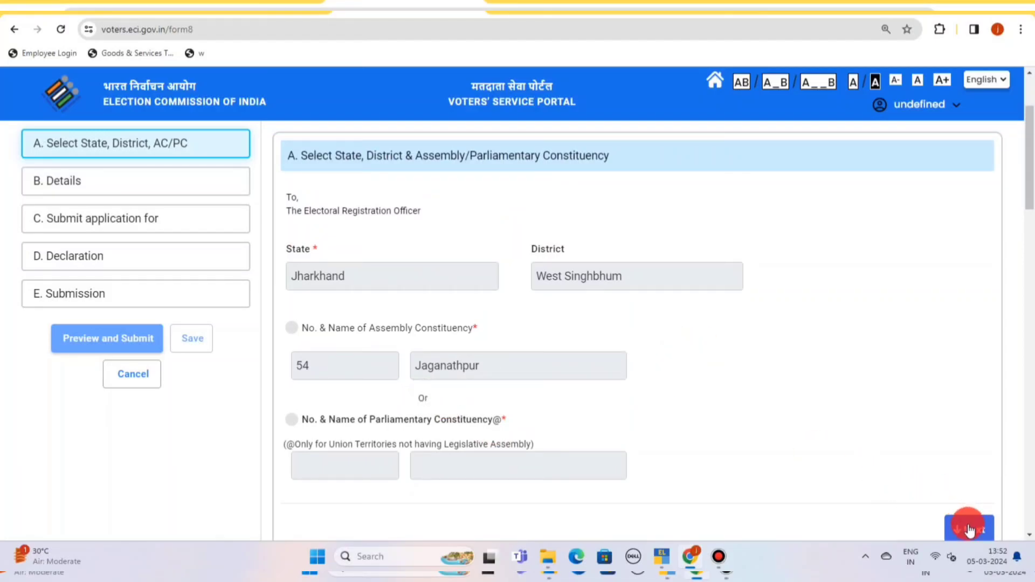
# In the Details section, declare an Aadhaar number and enter the elector's Aadhaar number
pyautogui.click(969, 528)
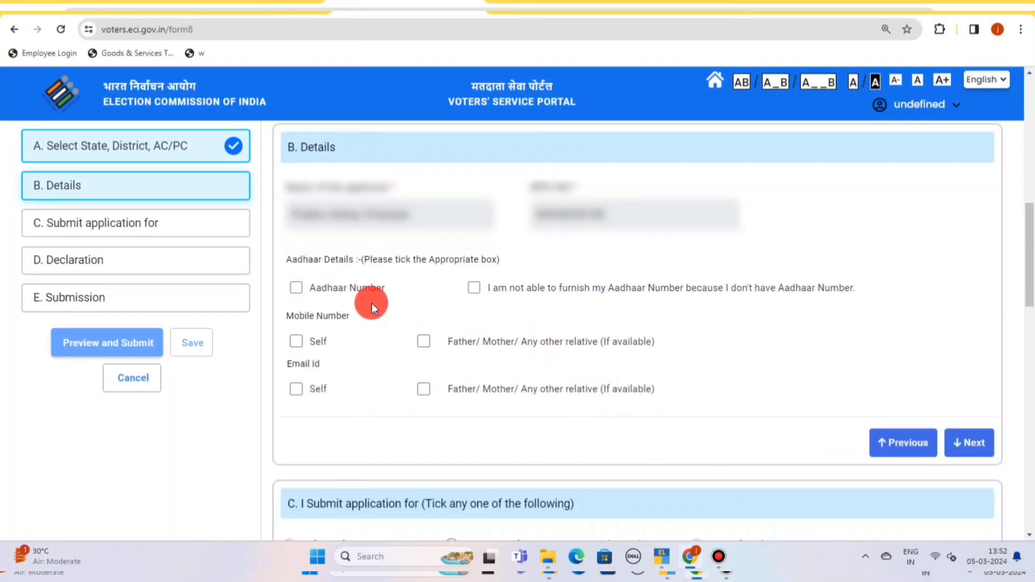
pyautogui.click(296, 287)
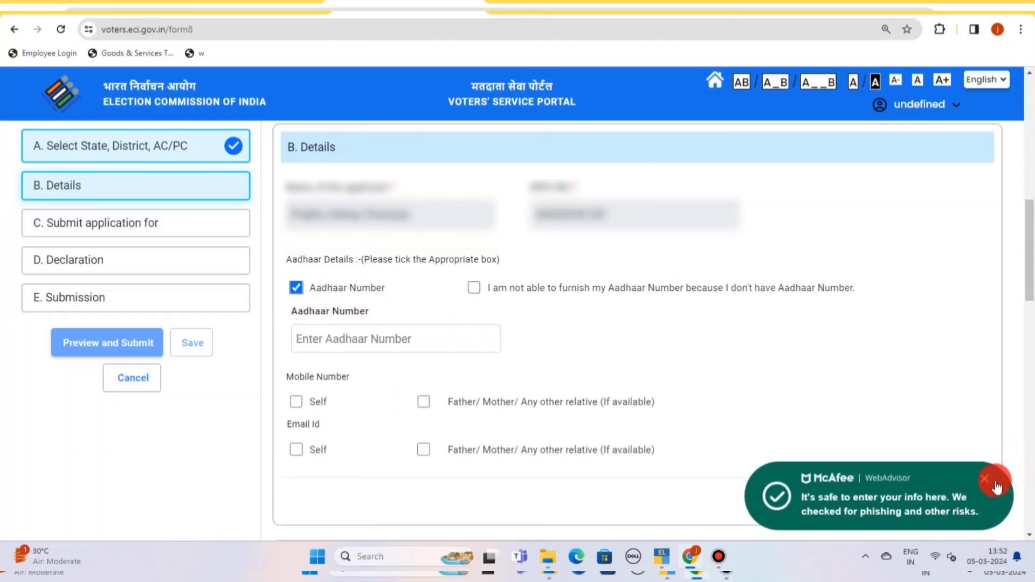
pyautogui.click(985, 478)
pyautogui.click(368, 344)
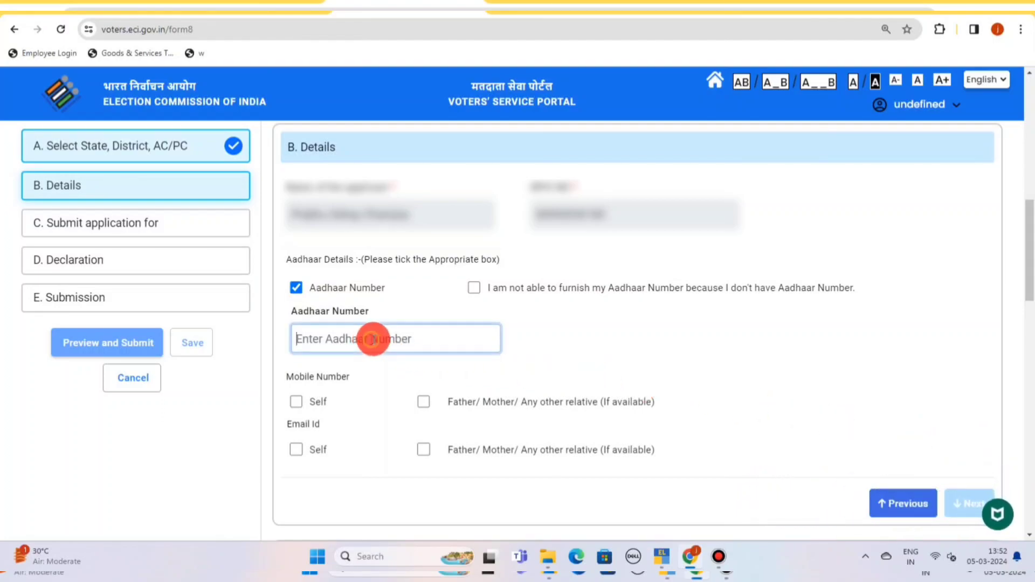
pyautogui.write('••••')
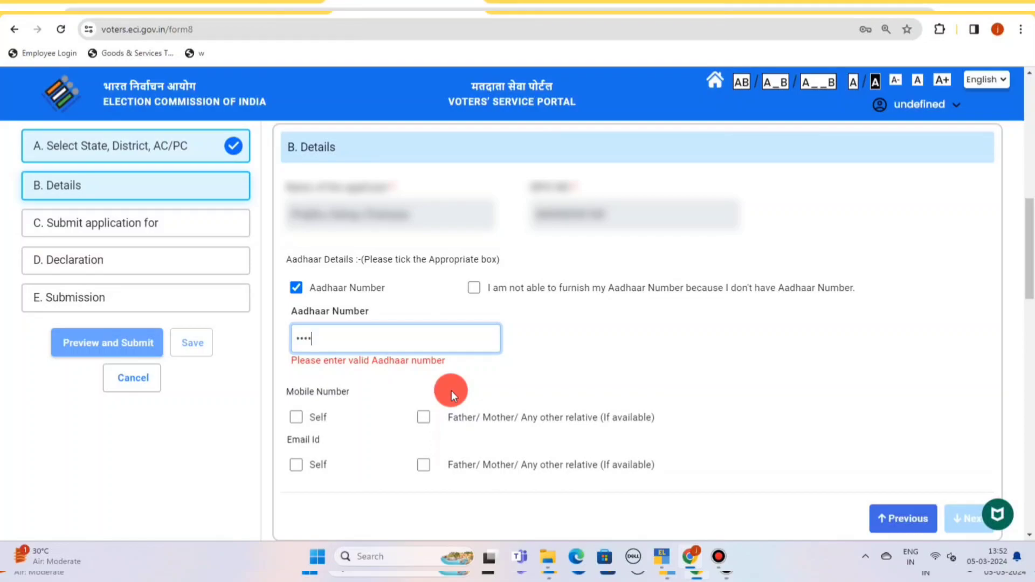
pyautogui.write('••••••••')
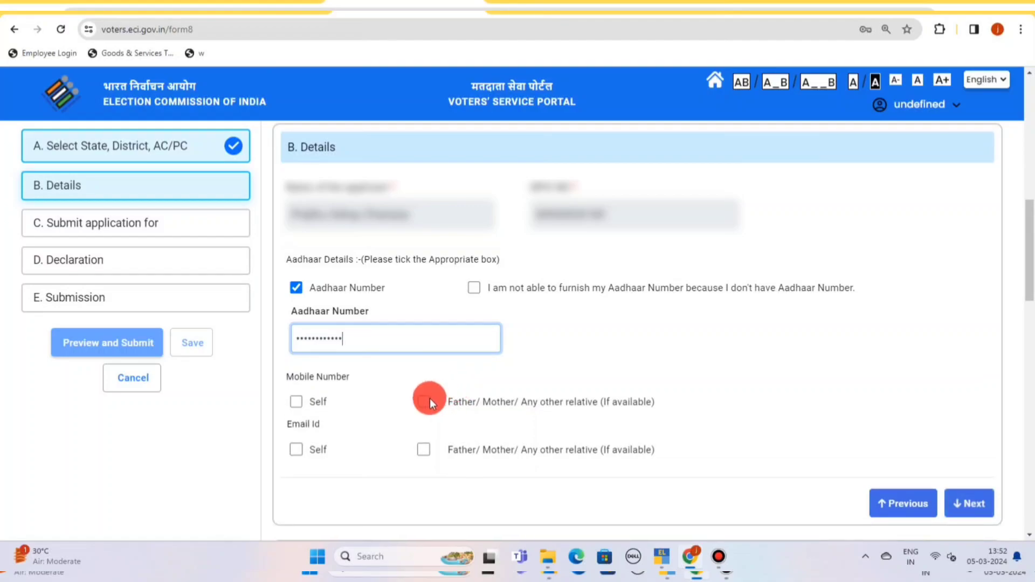
# Enter the applicant's own mobile number and, with Email set to Self, their e-mail address
pyautogui.click(296, 402)
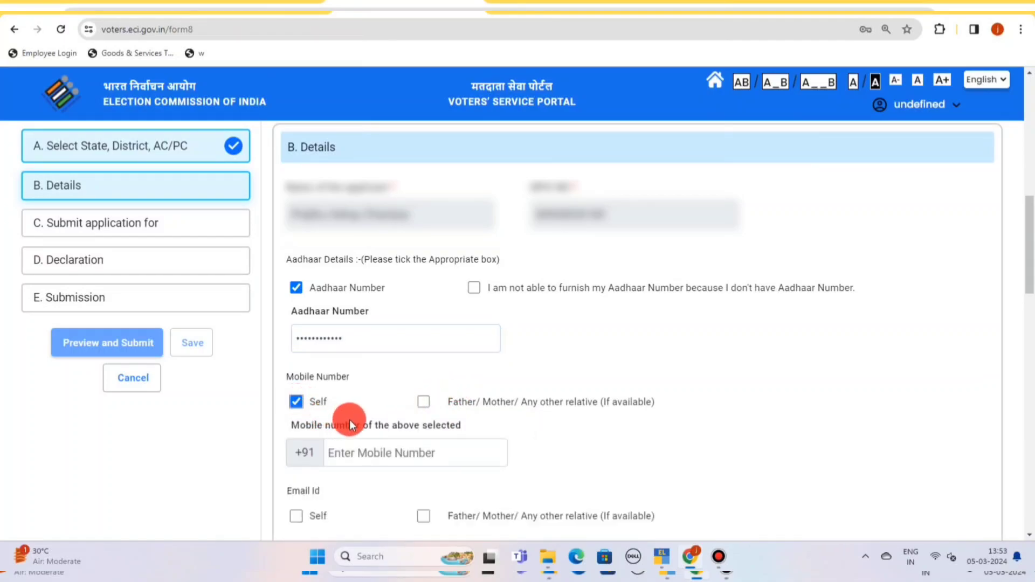
pyautogui.scroll(-2, 351, 420)
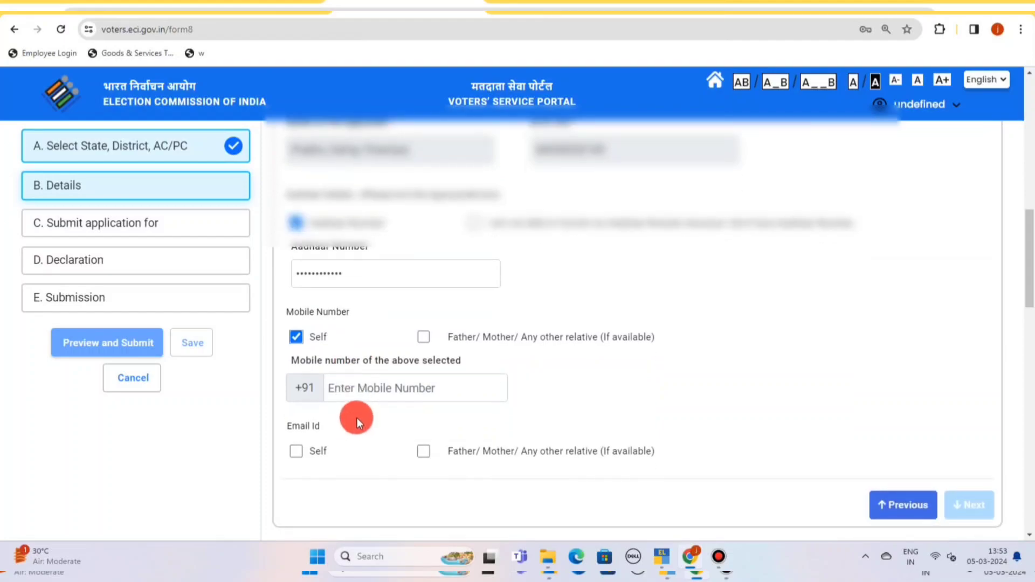
pyautogui.scroll(-1, 358, 417)
pyautogui.click(356, 324)
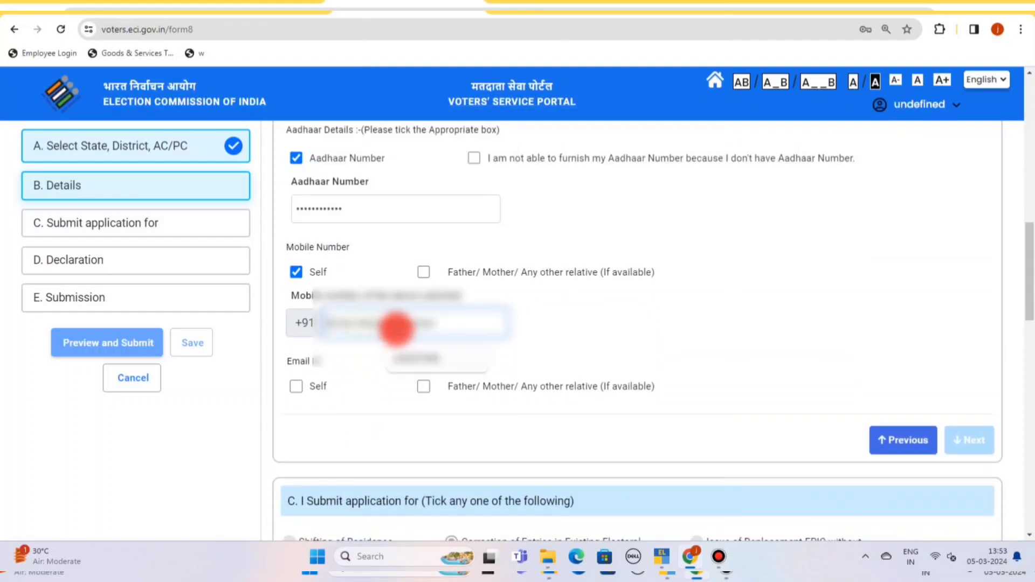
pyautogui.write('987')
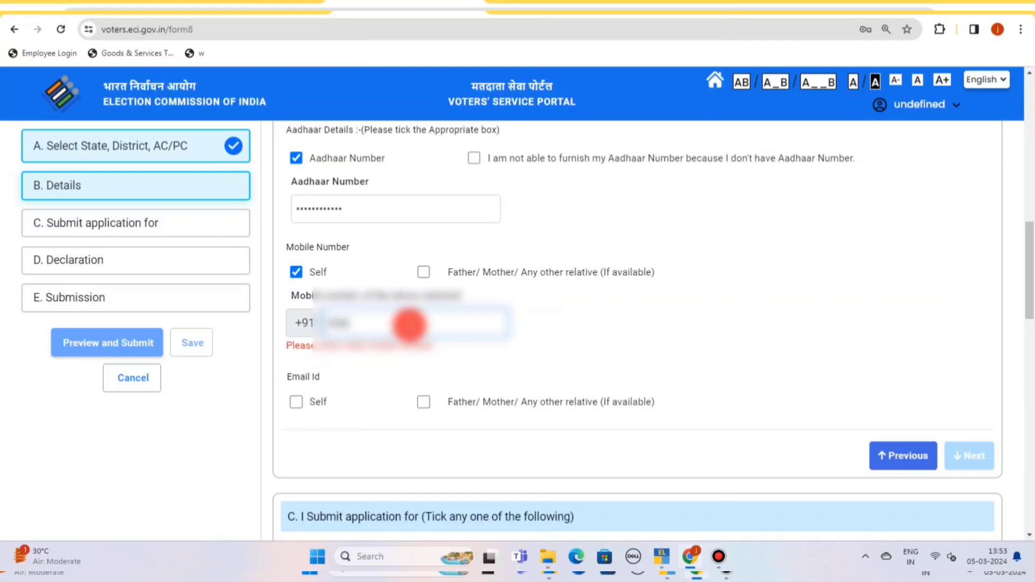
pyautogui.write('6543210')
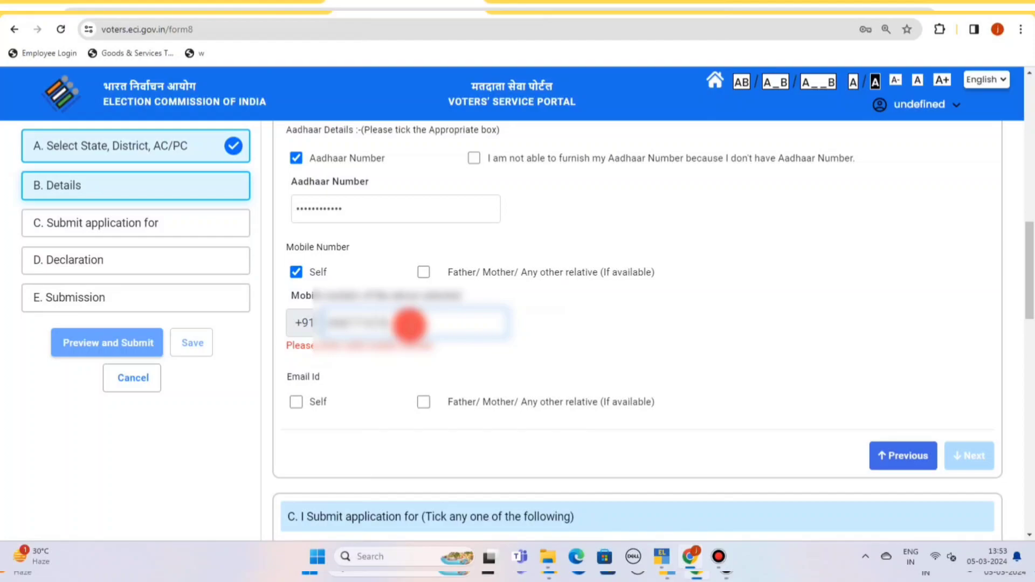
pyautogui.click(296, 386)
pyautogui.click(337, 436)
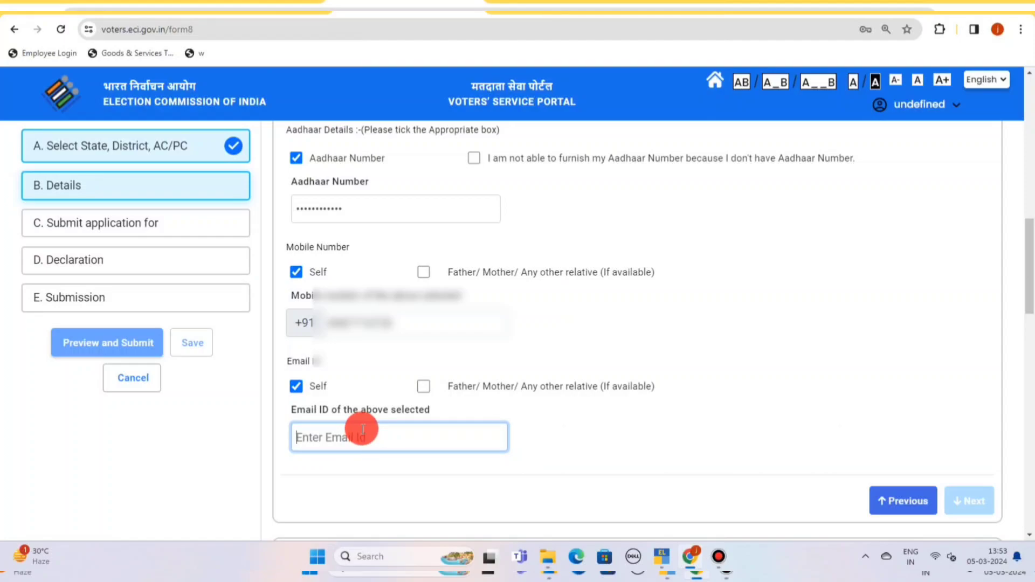
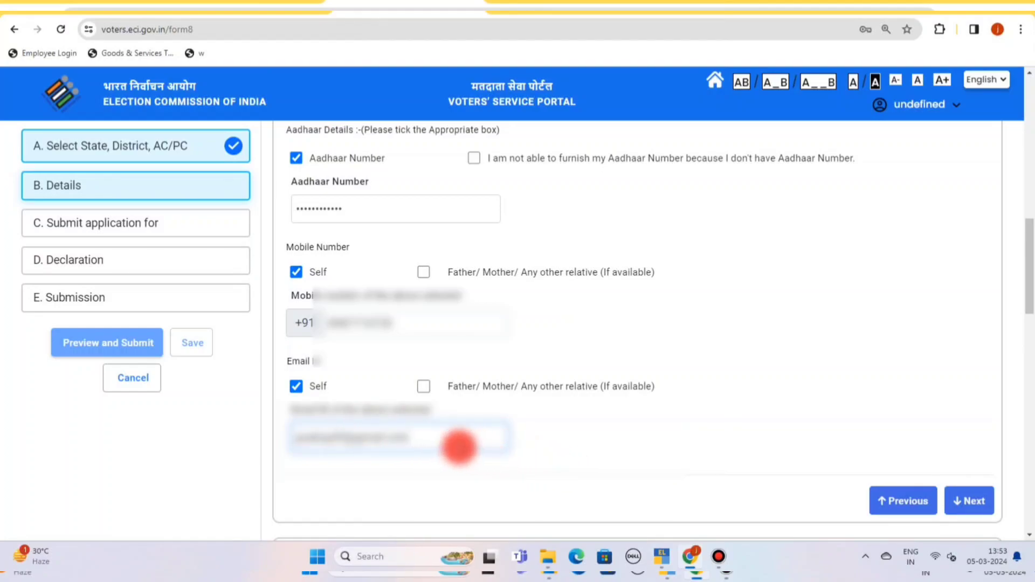
# Tick Mobile Number under Correction of Entries and enter the corrected mobile number
pyautogui.click(972, 502)
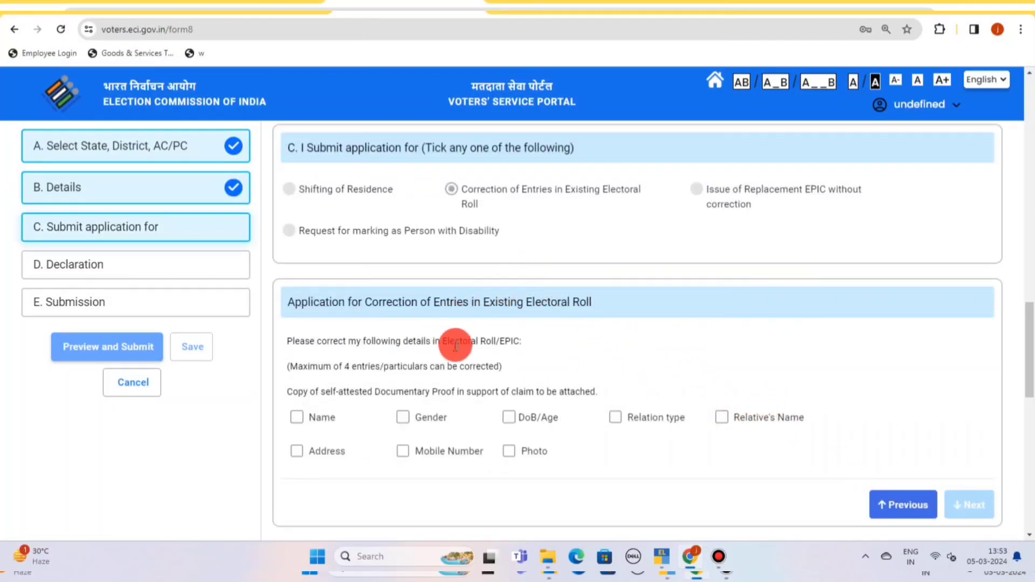
pyautogui.scroll(-1, 463, 346)
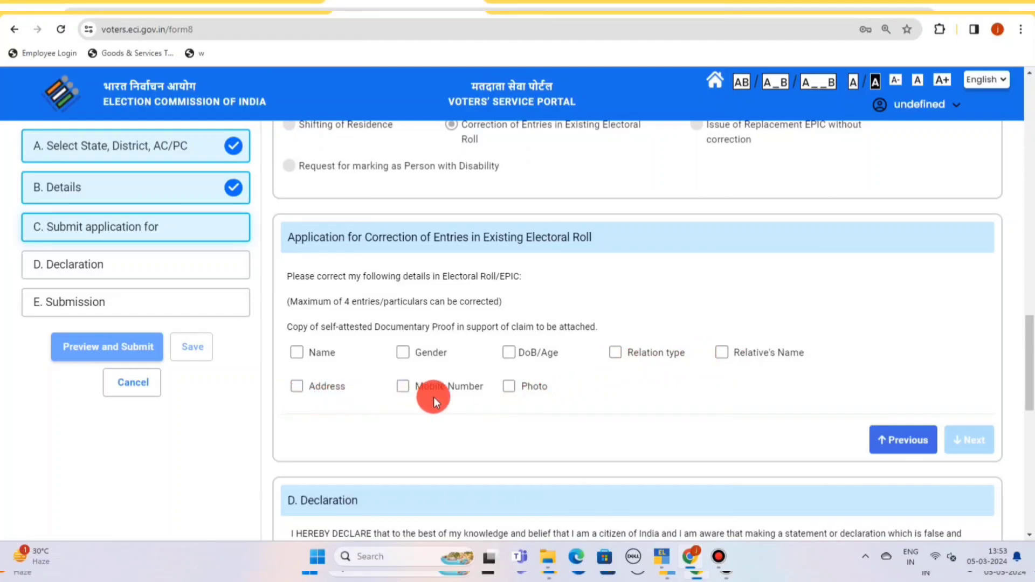
pyautogui.click(402, 385)
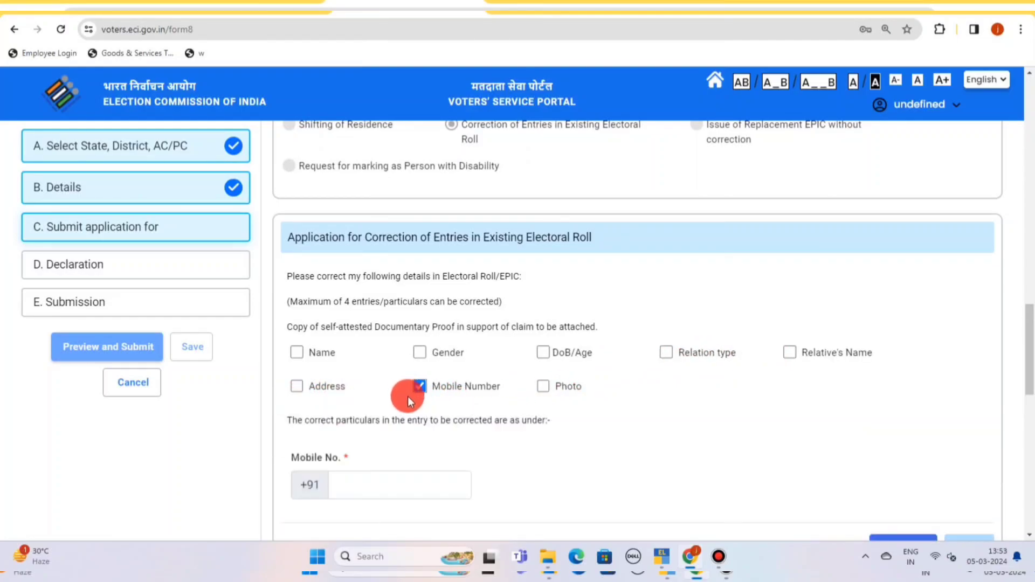
pyautogui.scroll(-2, 416, 399)
pyautogui.scroll(1, 418, 397)
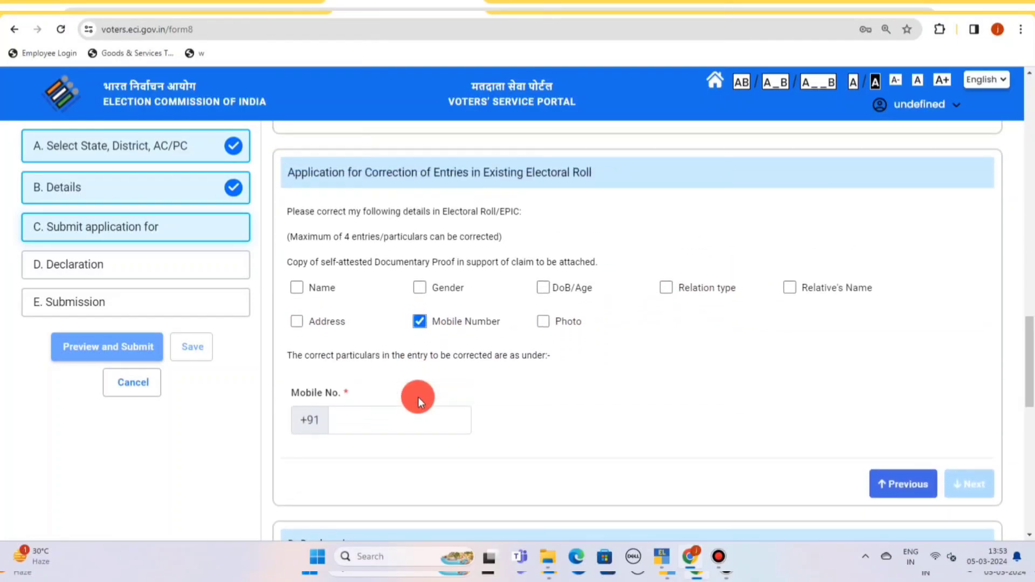
pyautogui.click(408, 420)
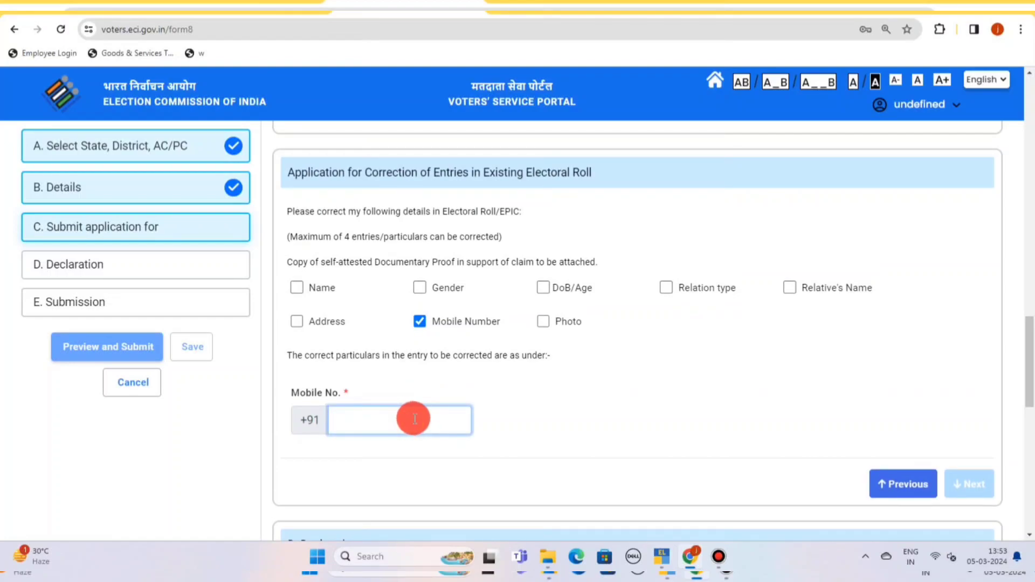
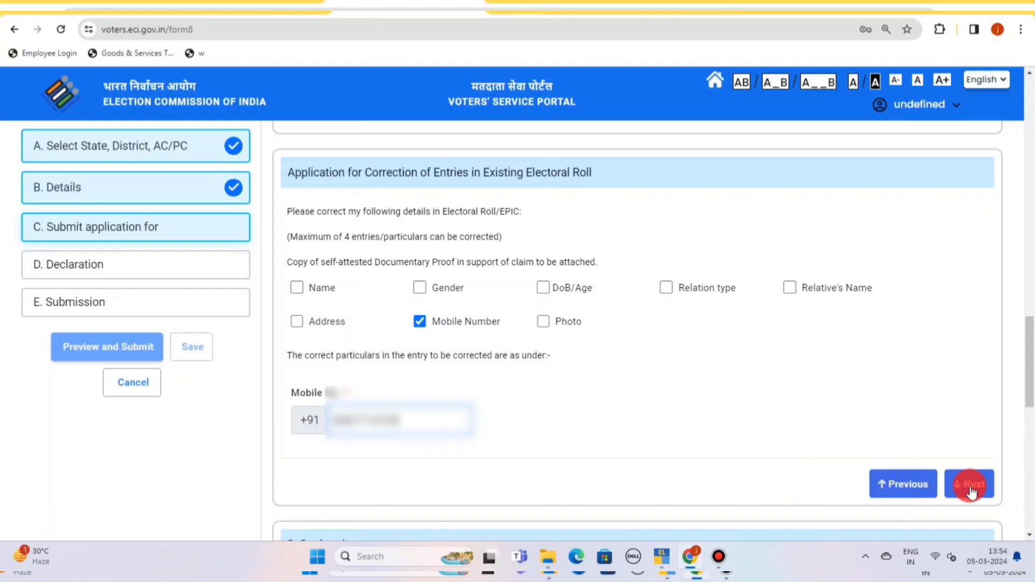
pyautogui.click(543, 338)
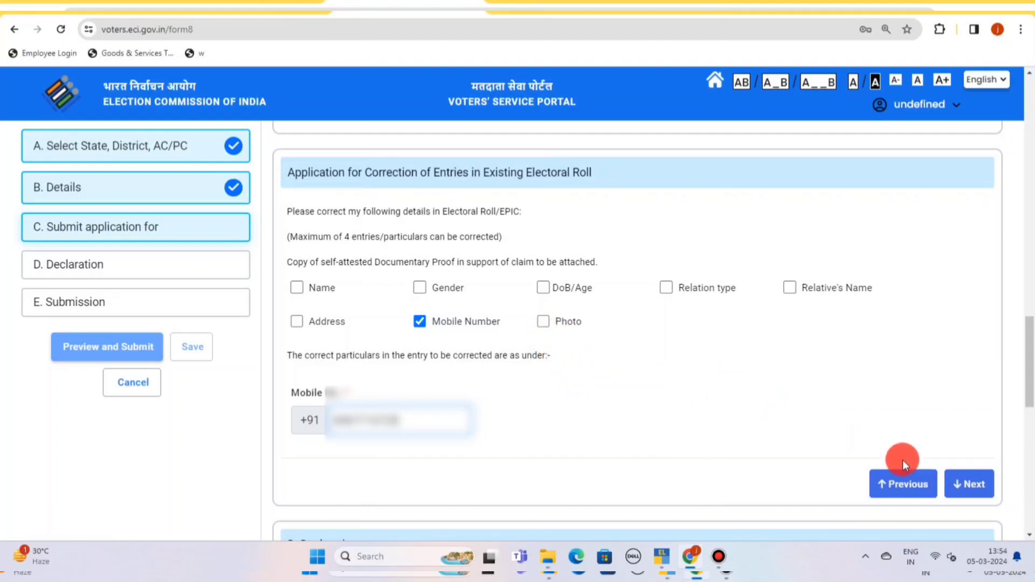
# Enter Jamshedpur as the place of declaration and proceed to E. Submission
pyautogui.click(969, 486)
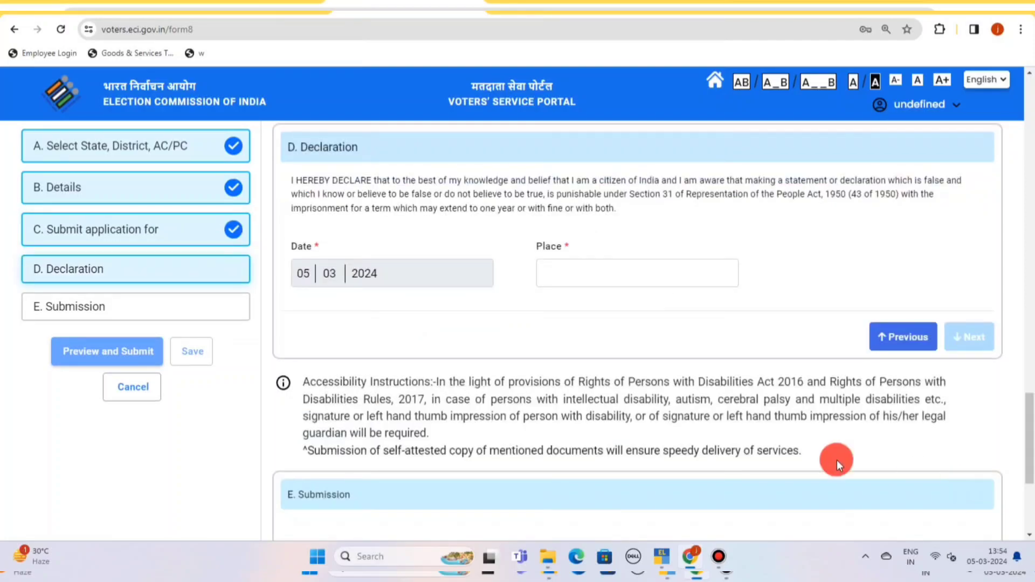
pyautogui.click(586, 274)
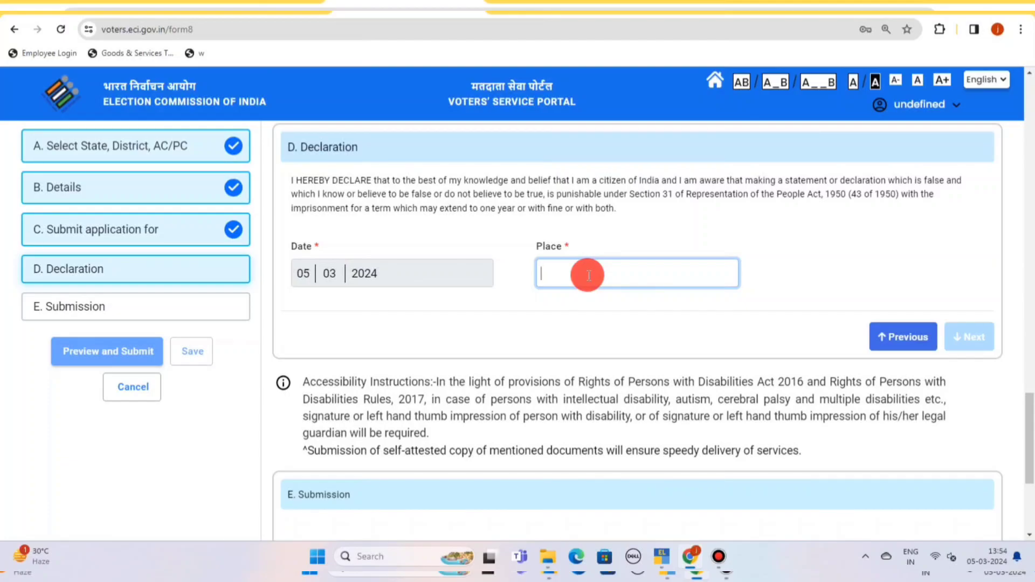
pyautogui.write('Jamshedpur')
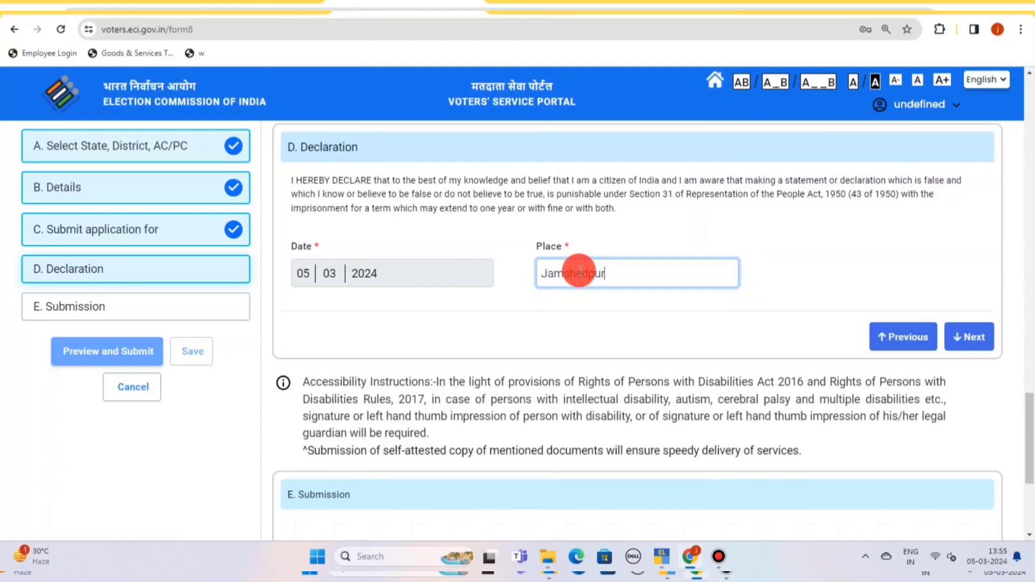
pyautogui.click(673, 316)
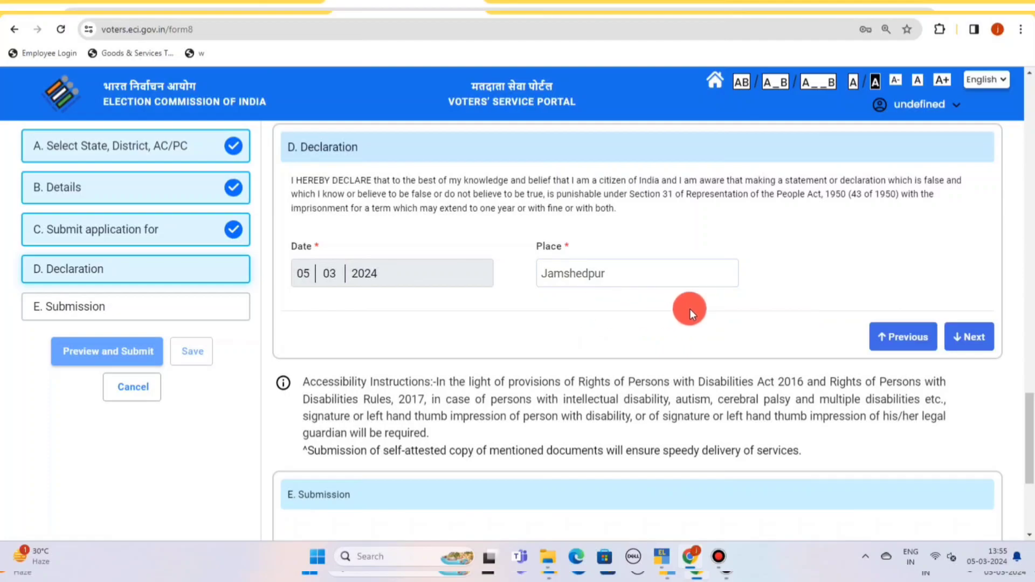
pyautogui.click(969, 340)
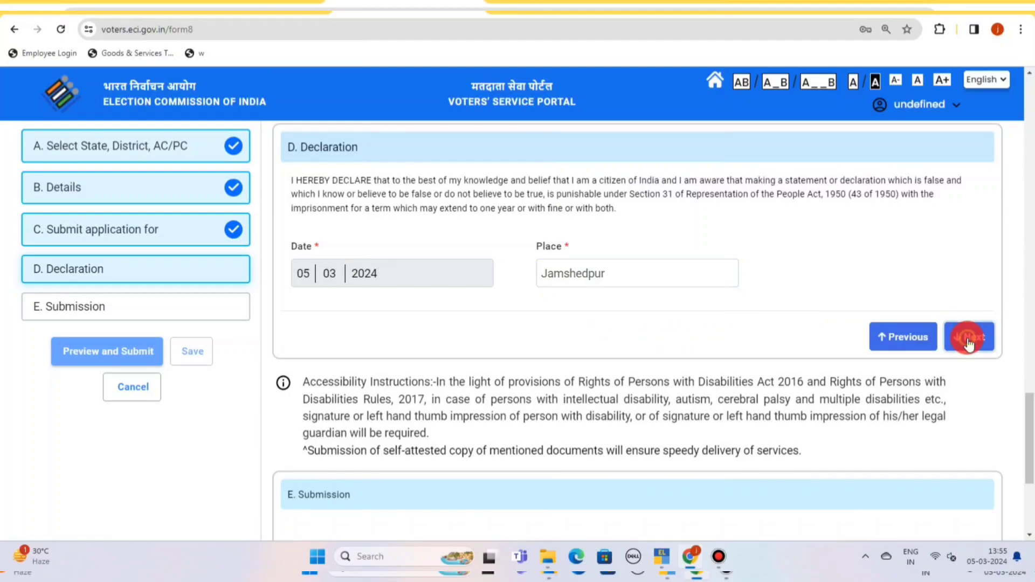
pyautogui.click(347, 404)
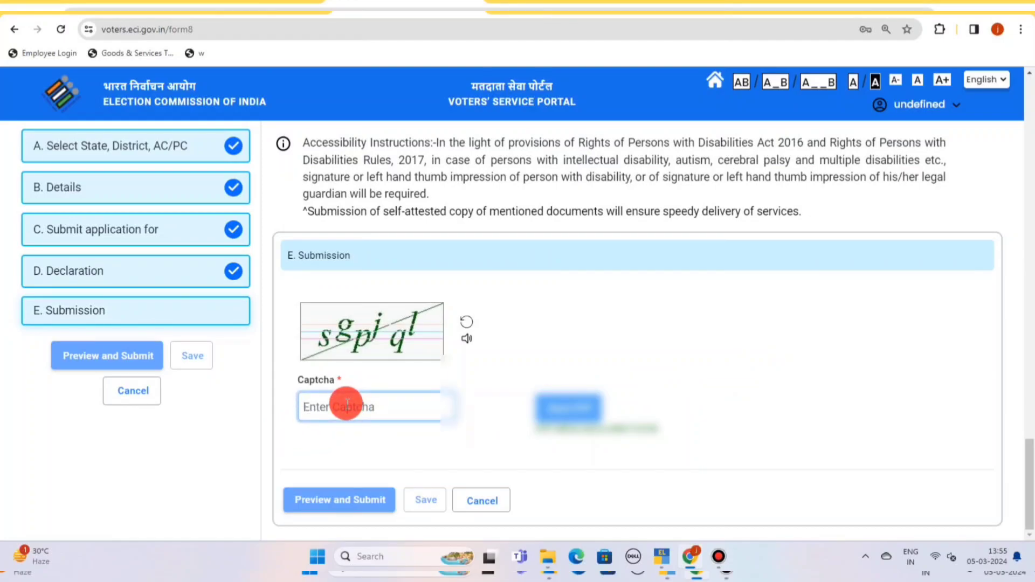
# Enter the captcha text and request a one-time password for submission
pyautogui.write('sgp')
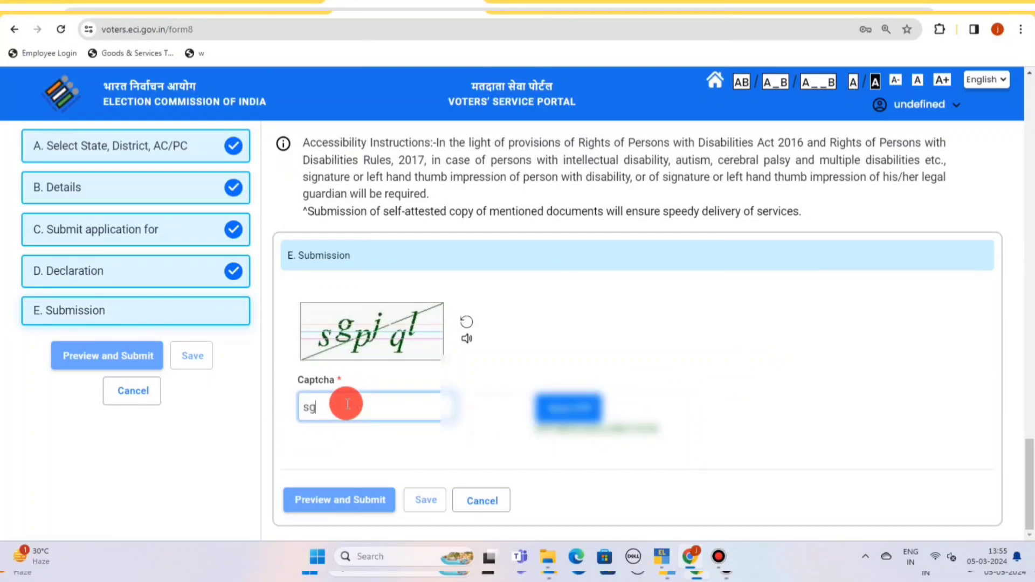
pyautogui.write('jql')
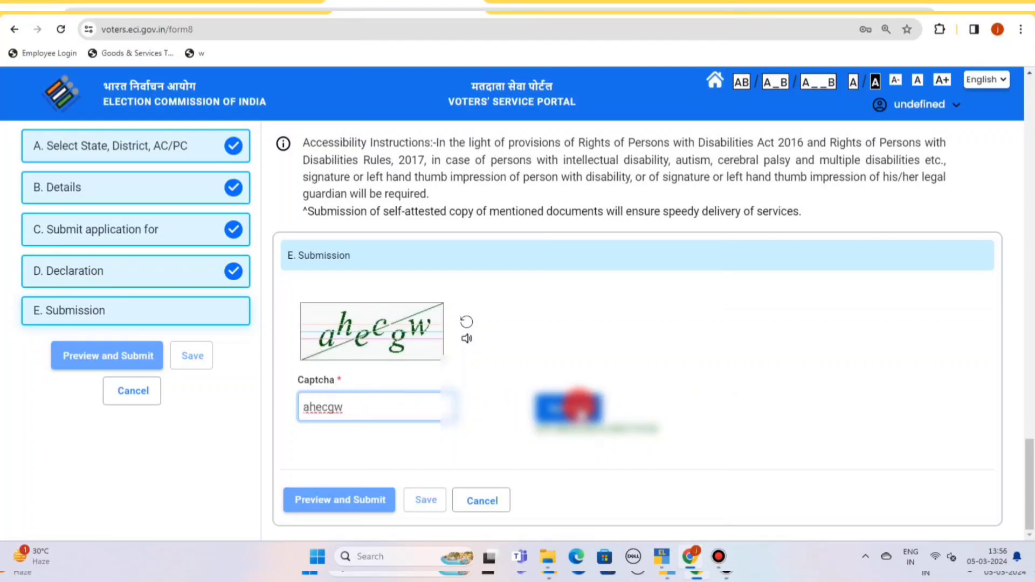
pyautogui.click(579, 403)
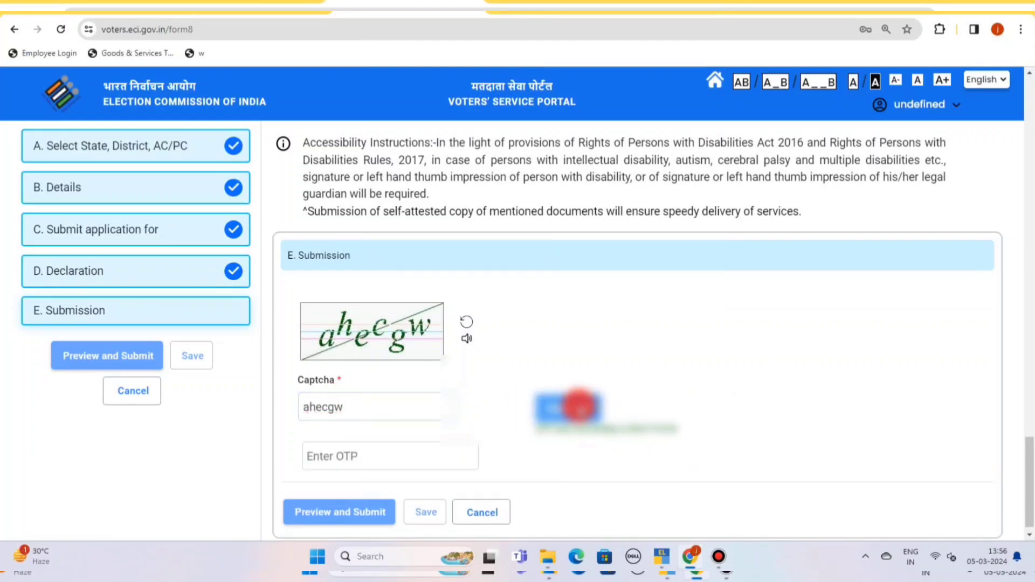
pyautogui.click(397, 452)
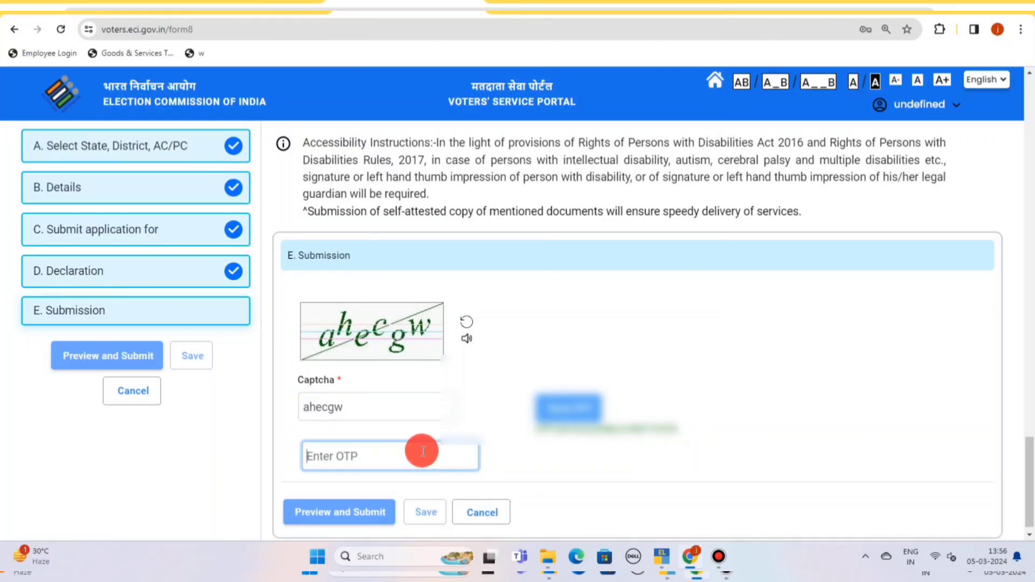
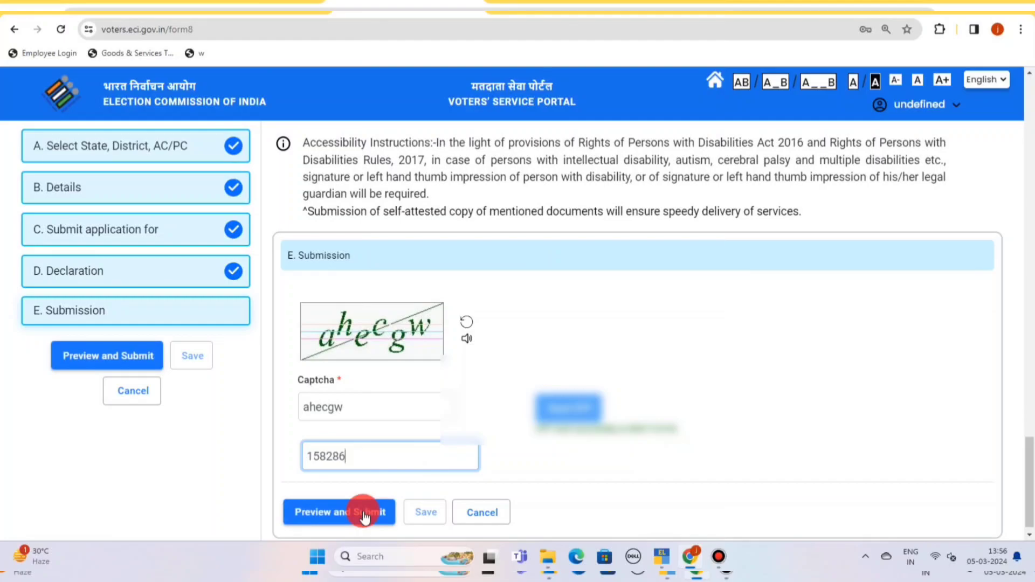
# Enter the received OTP and look through the Form 8 preview
pyautogui.click(364, 515)
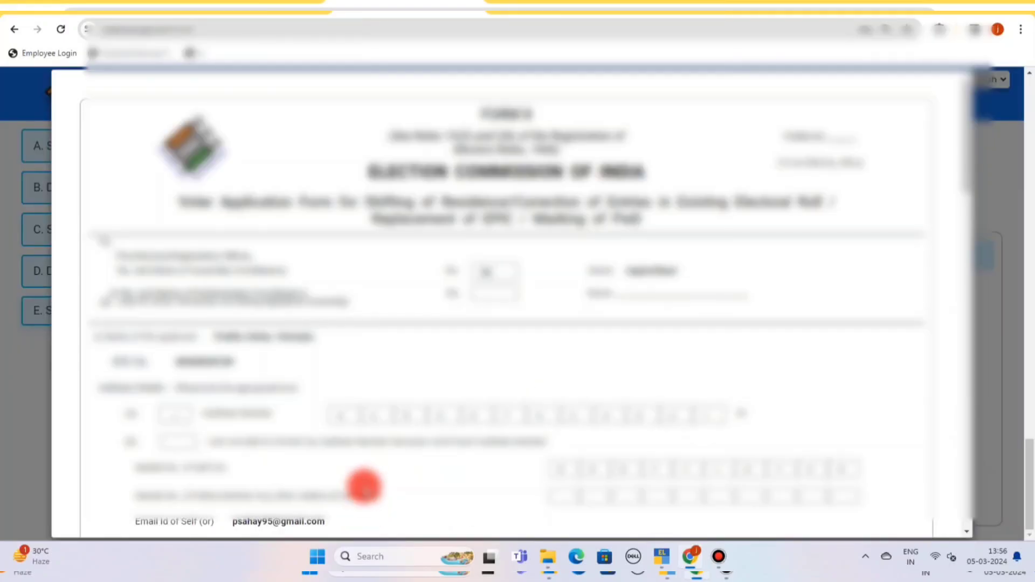
pyautogui.scroll(-3, 362, 422)
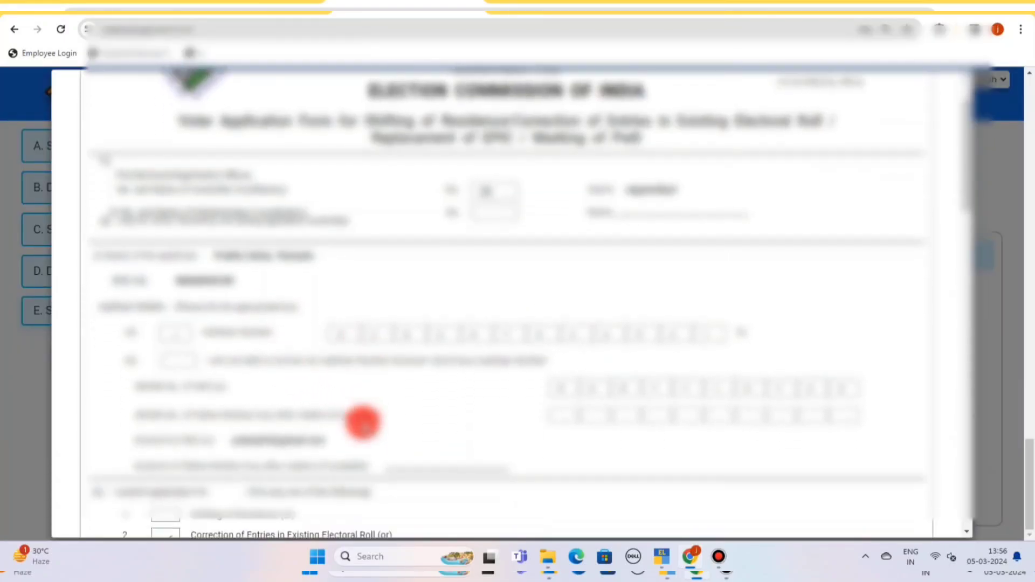
pyautogui.scroll(-3, 361, 421)
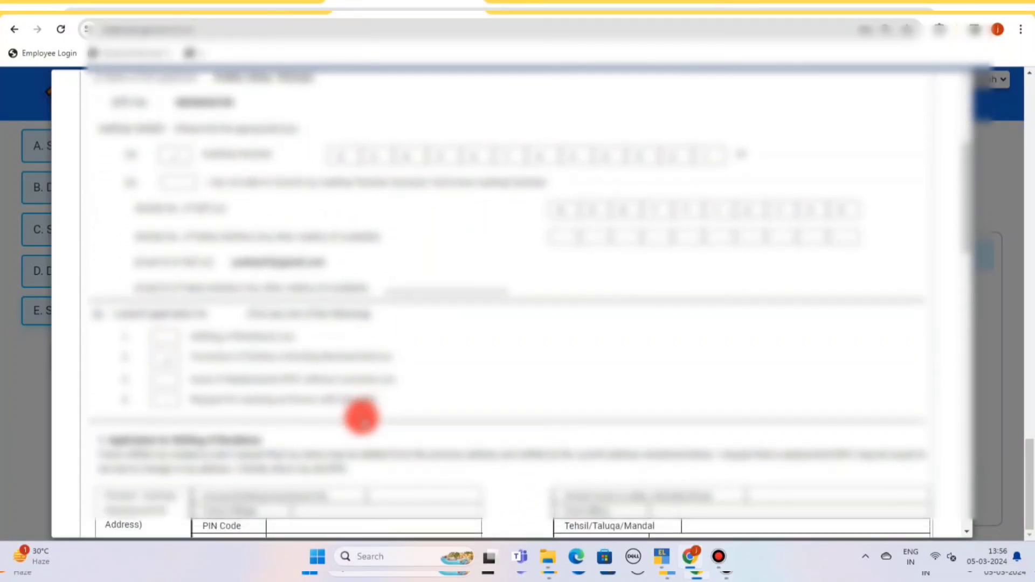
pyautogui.scroll(-4, 361, 418)
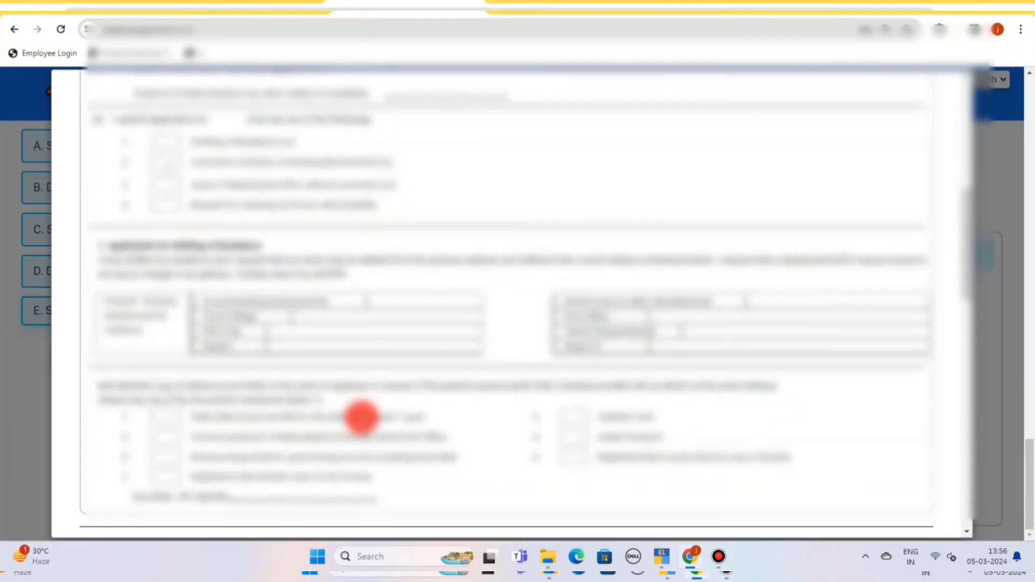
pyautogui.scroll(-4, 361, 418)
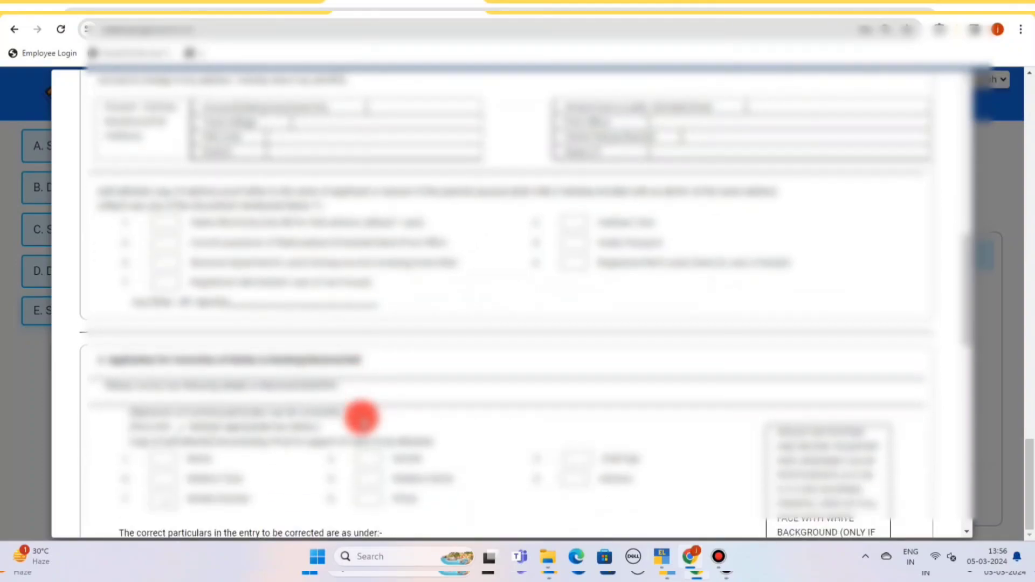
pyautogui.scroll(-4, 361, 418)
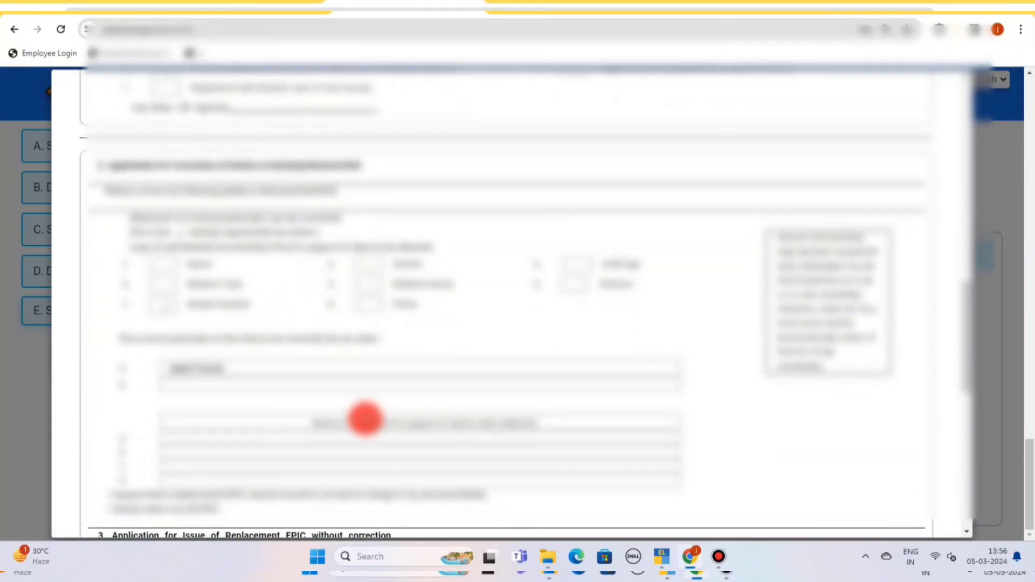
pyautogui.scroll(-1, 365, 417)
pyautogui.scroll(-6, 366, 415)
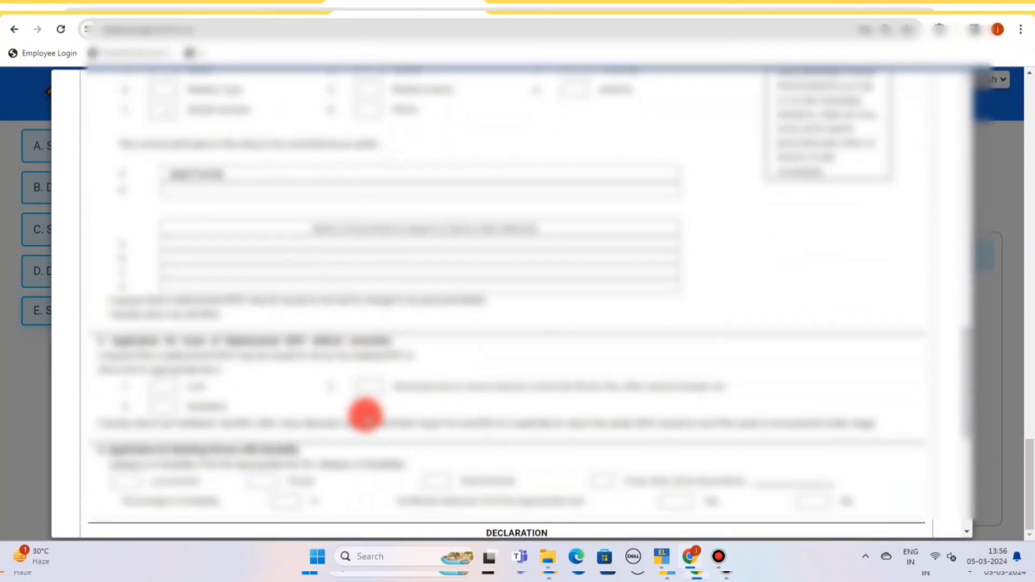
pyautogui.scroll(-3, 366, 415)
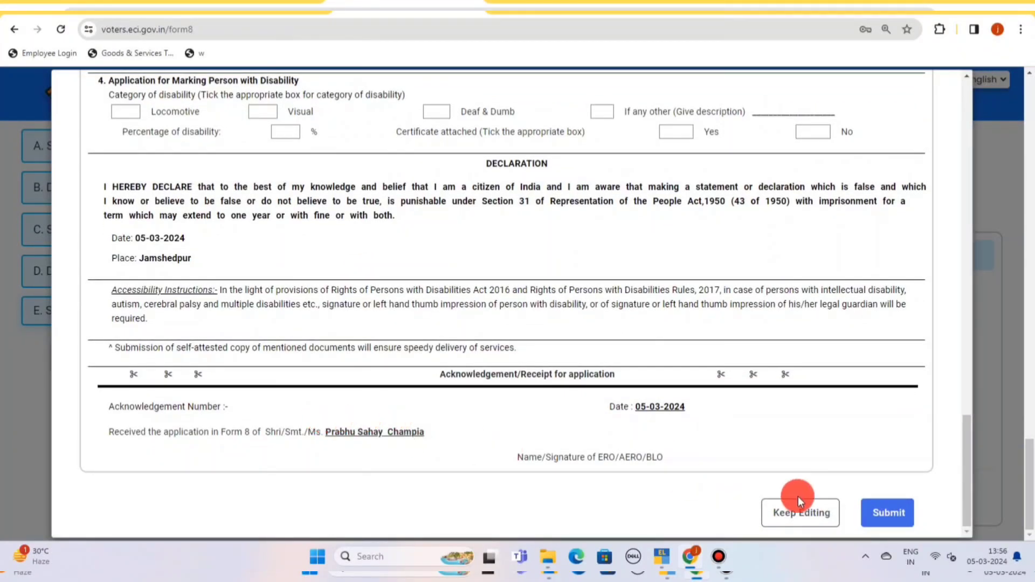
# Submit the reviewed application and confirm with Yes
pyautogui.click(882, 514)
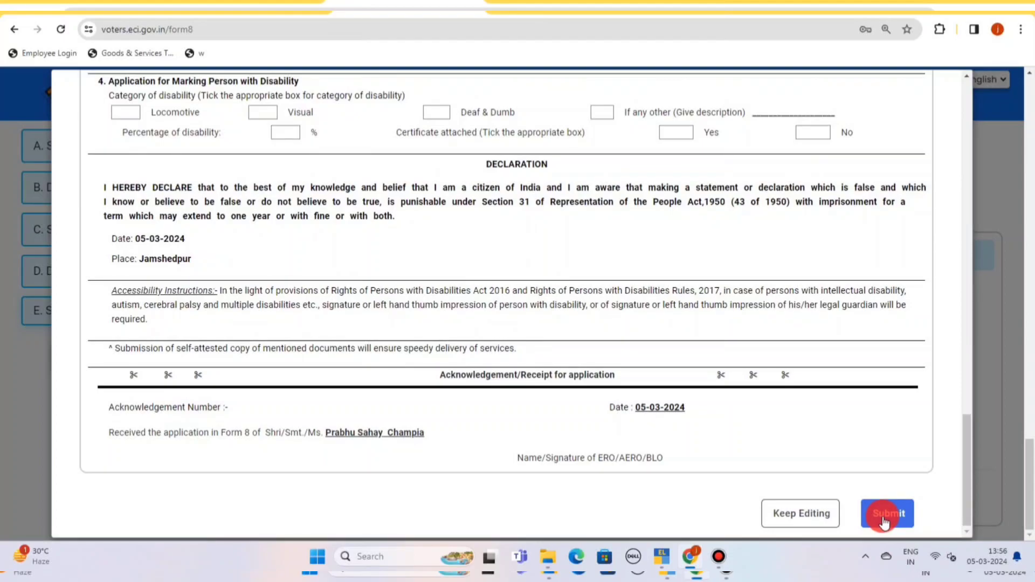
pyautogui.click(884, 518)
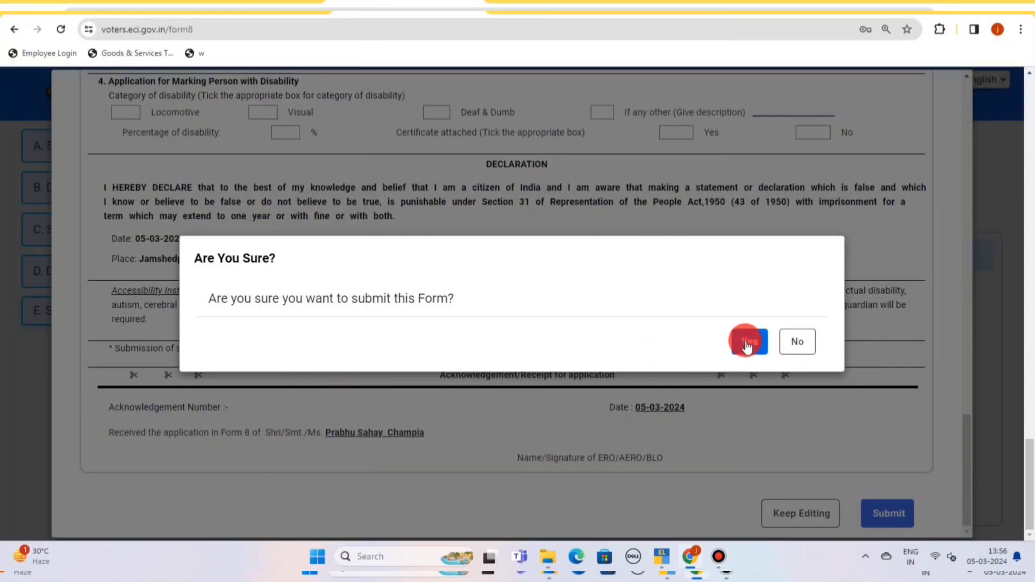
pyautogui.click(747, 343)
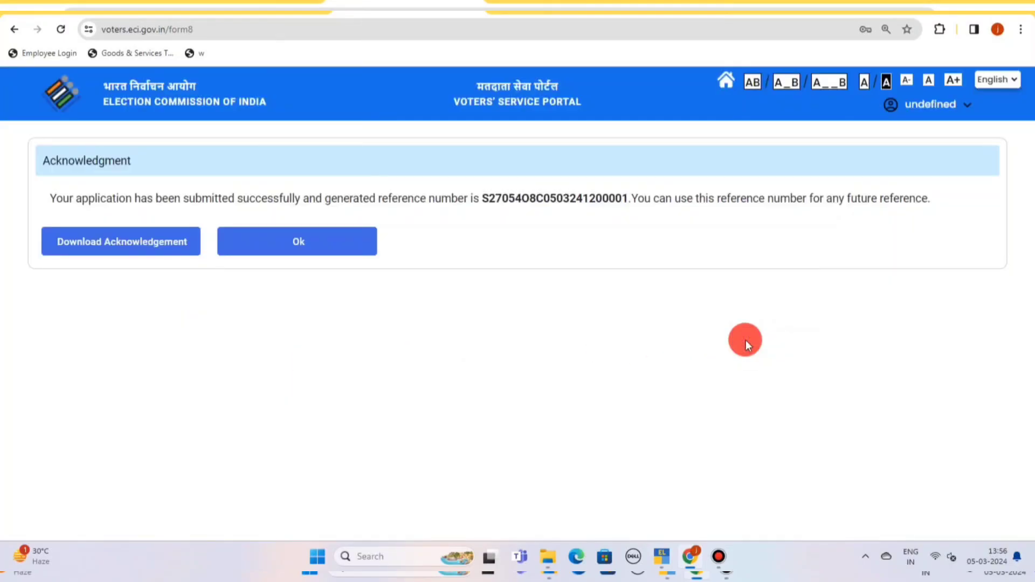
# Download the acknowledgement PDF and select the reference number for copying
pyautogui.click(164, 242)
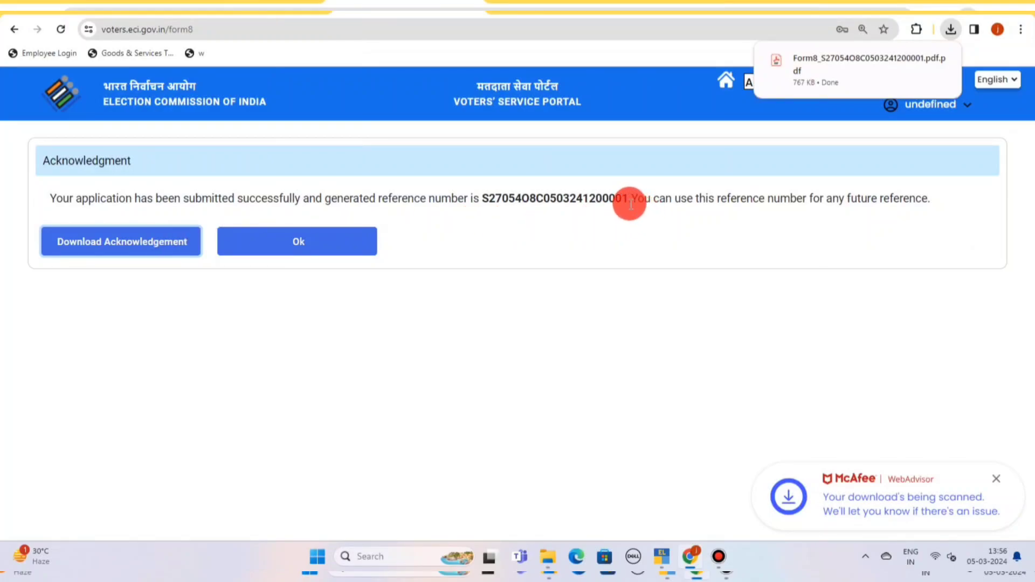
pyautogui.moveTo(629, 201); pyautogui.dragTo(479, 198)
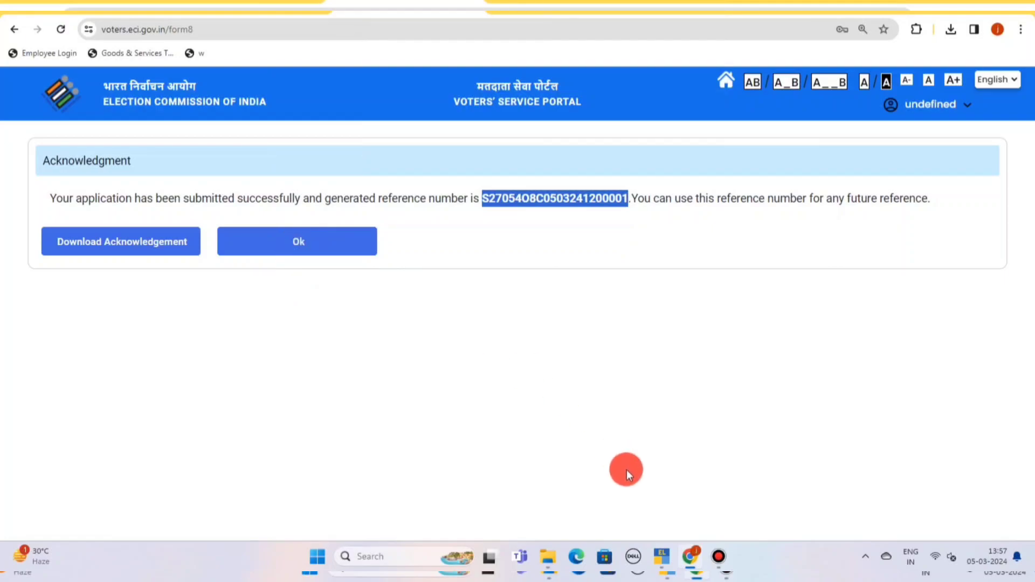
# Track the pasted reference number with State Jharkhand and expand its status row
pyautogui.click(314, 241)
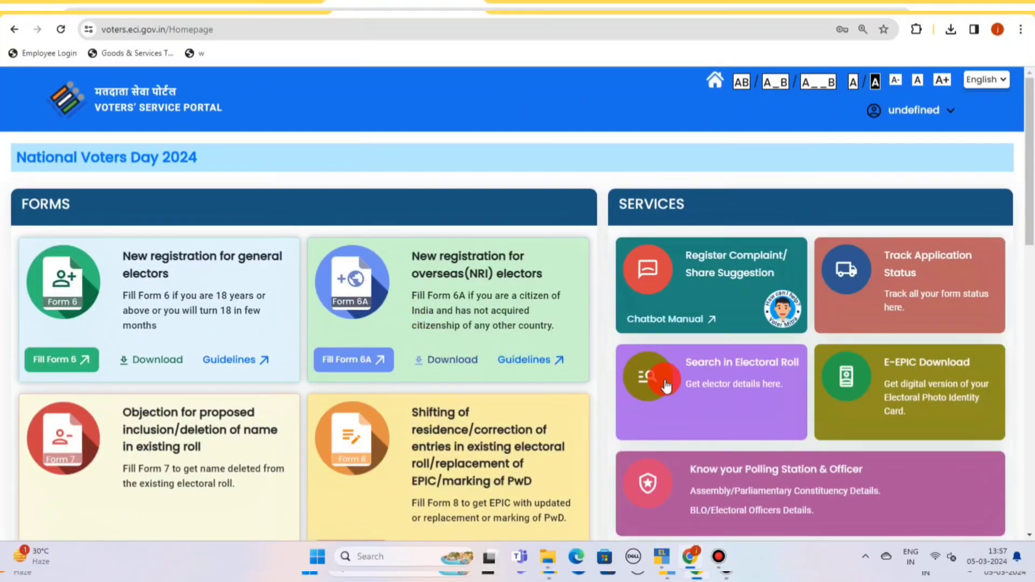
pyautogui.click(928, 289)
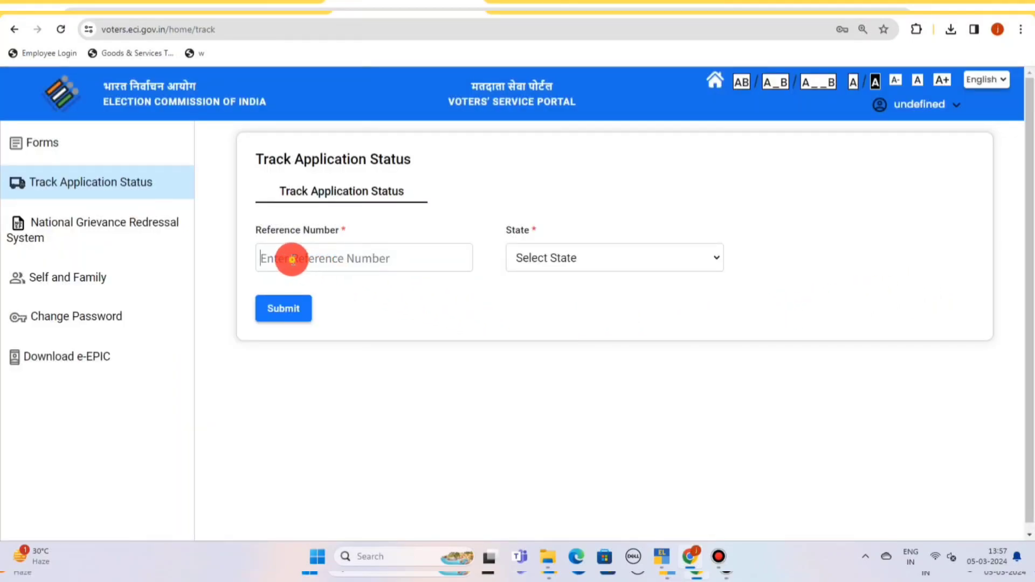
pyautogui.click(288, 259)
pyautogui.hotkey('ctrl', 'v')
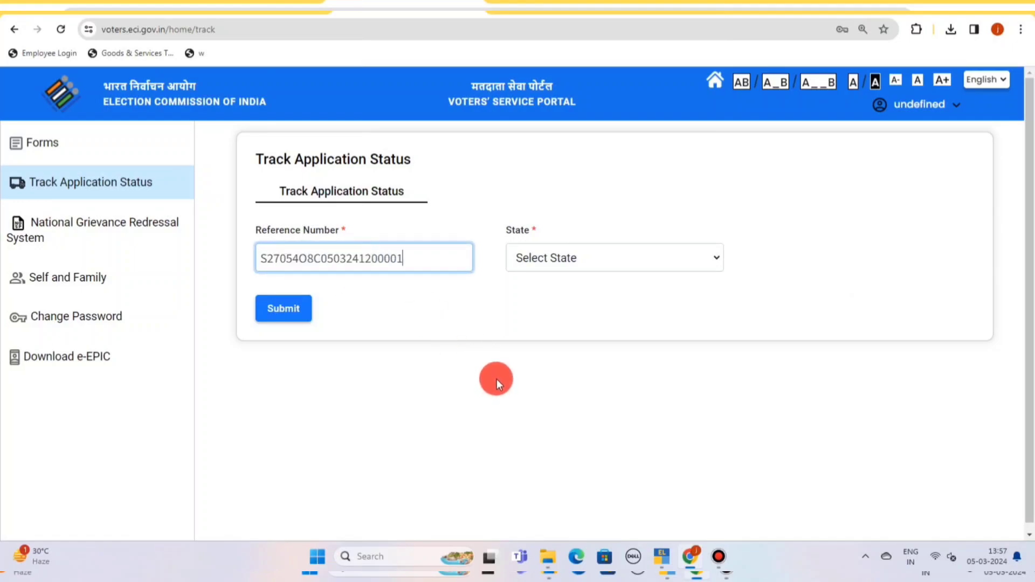
pyautogui.click(602, 258)
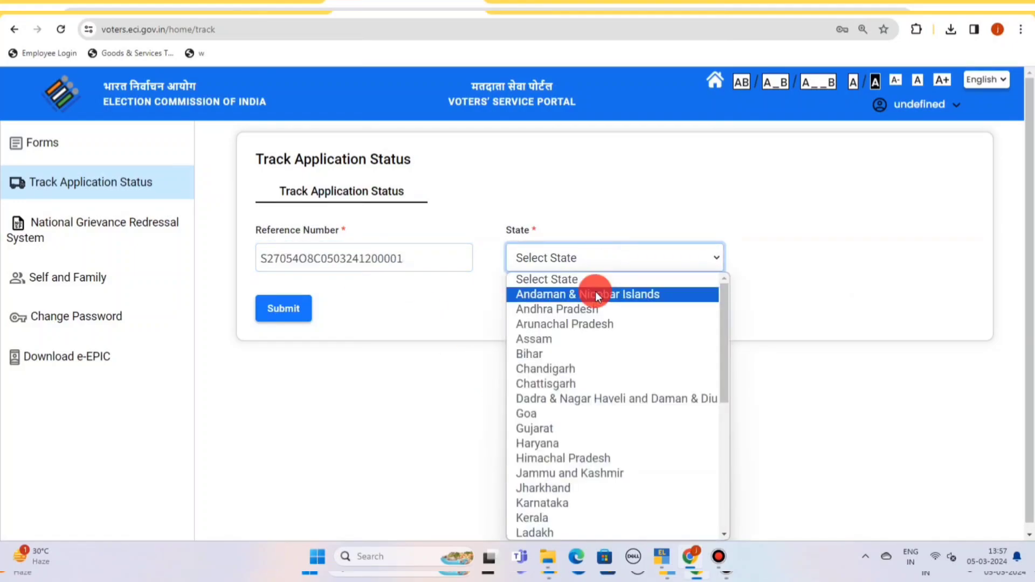
pyautogui.click(571, 487)
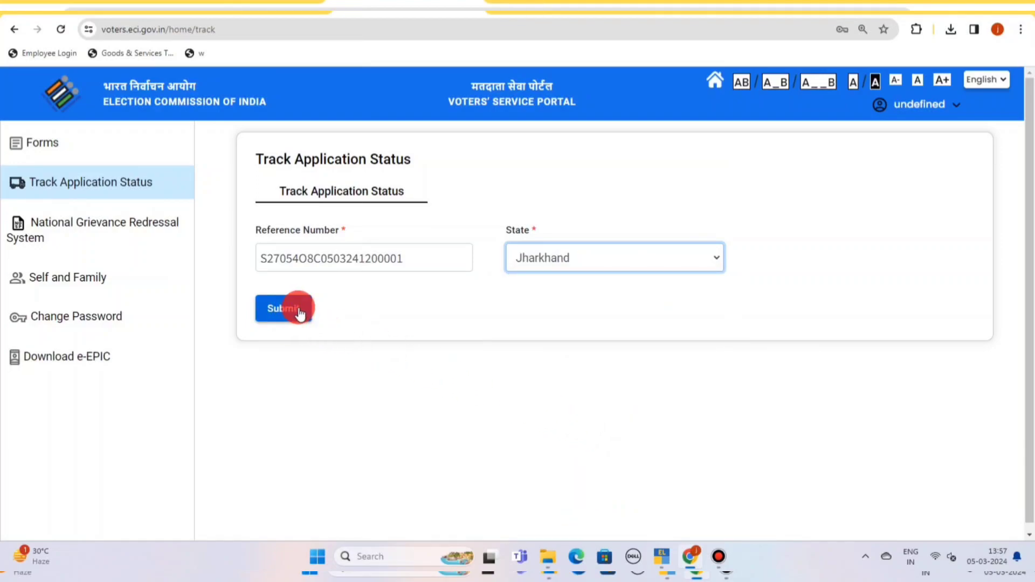
pyautogui.click(299, 311)
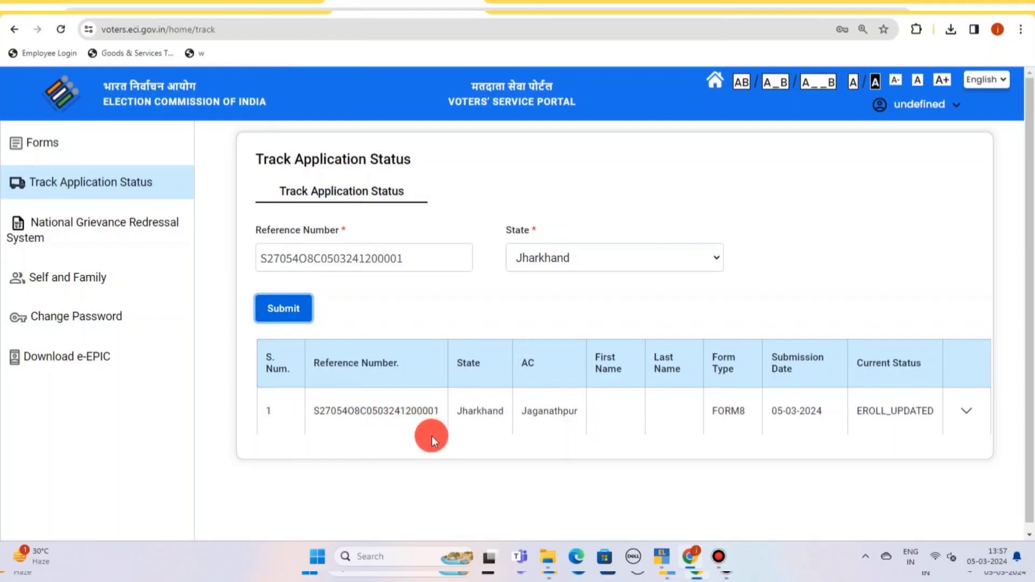
pyautogui.click(966, 411)
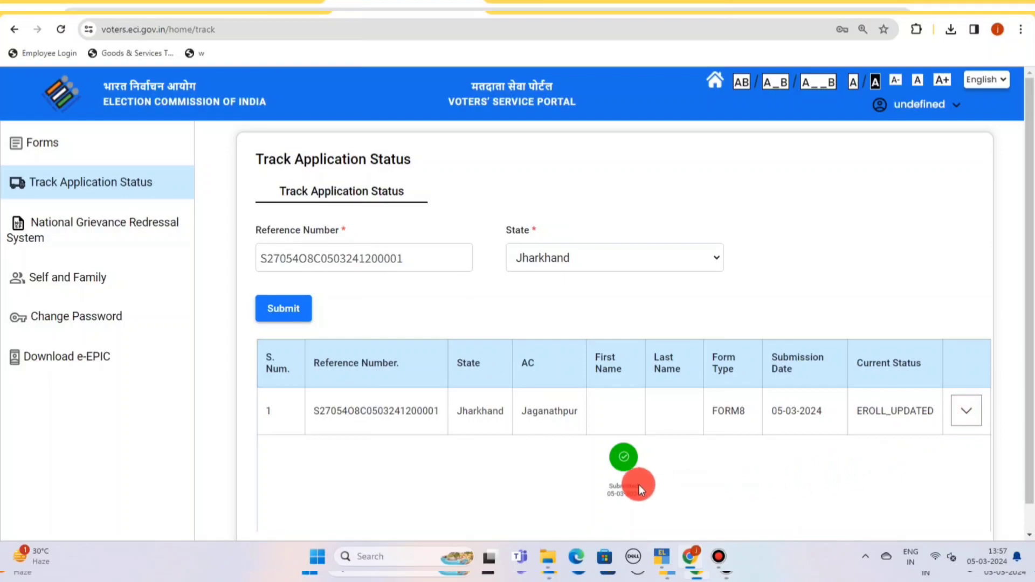